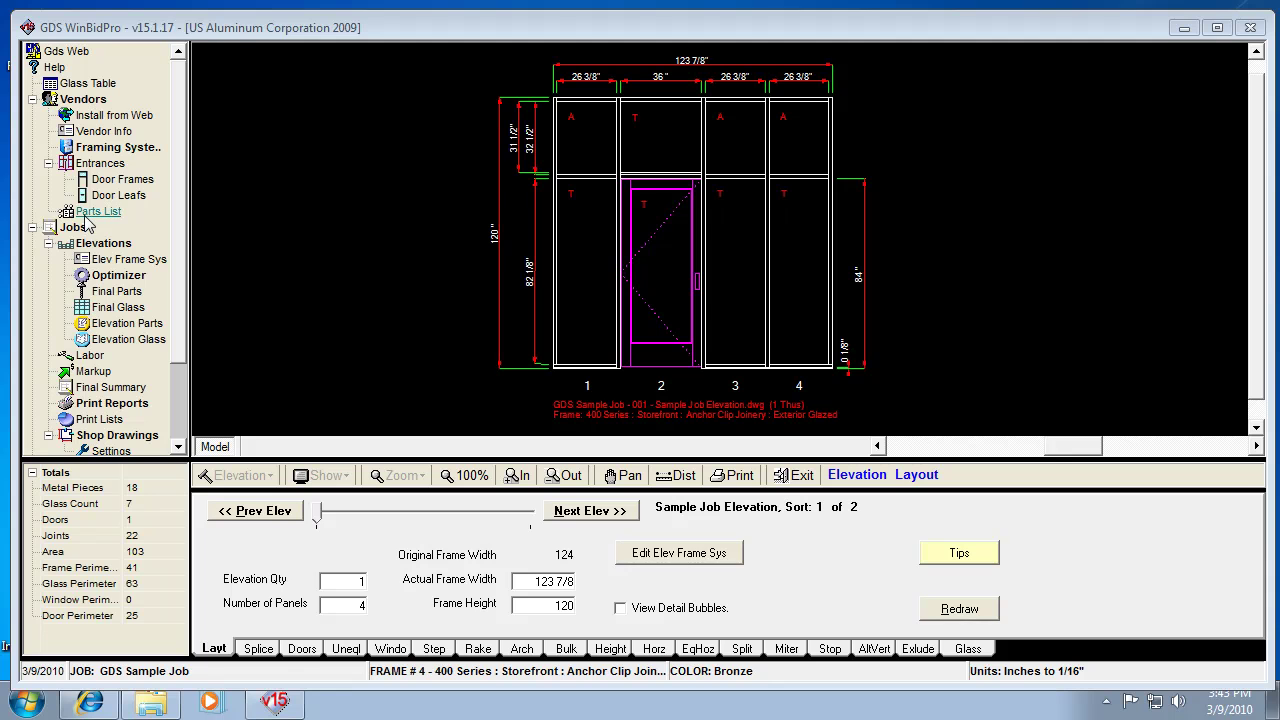
# Open Framing Systems under Vendors and enlarge its window to show more of the 96 frames.
pyautogui.click(103, 151)
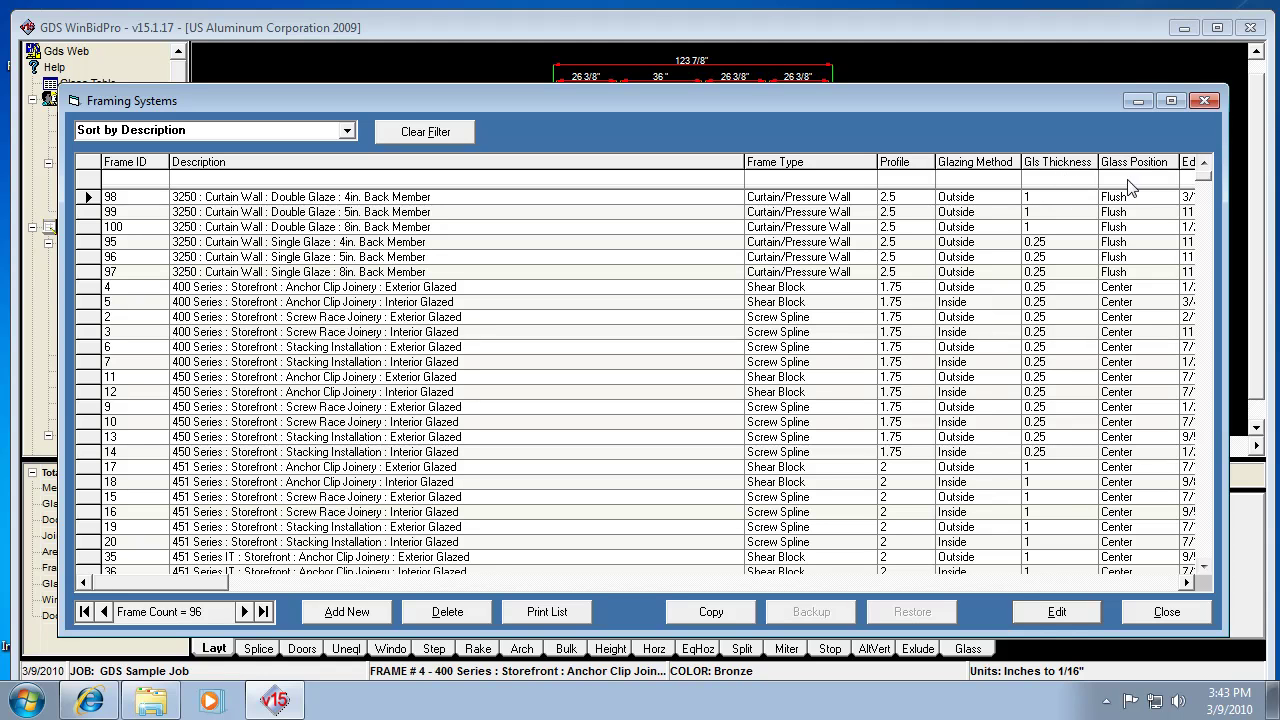
pyautogui.click(1182, 583)
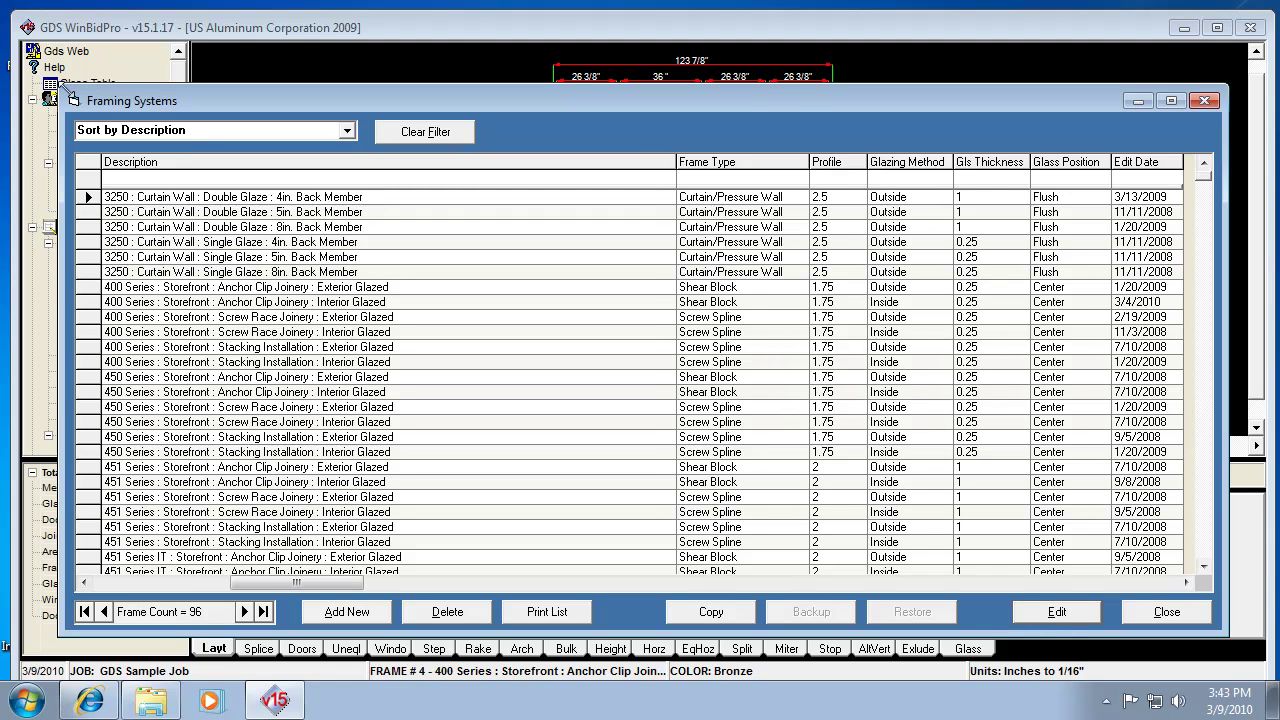
pyautogui.moveTo(66, 90); pyautogui.dragTo(19, 27)
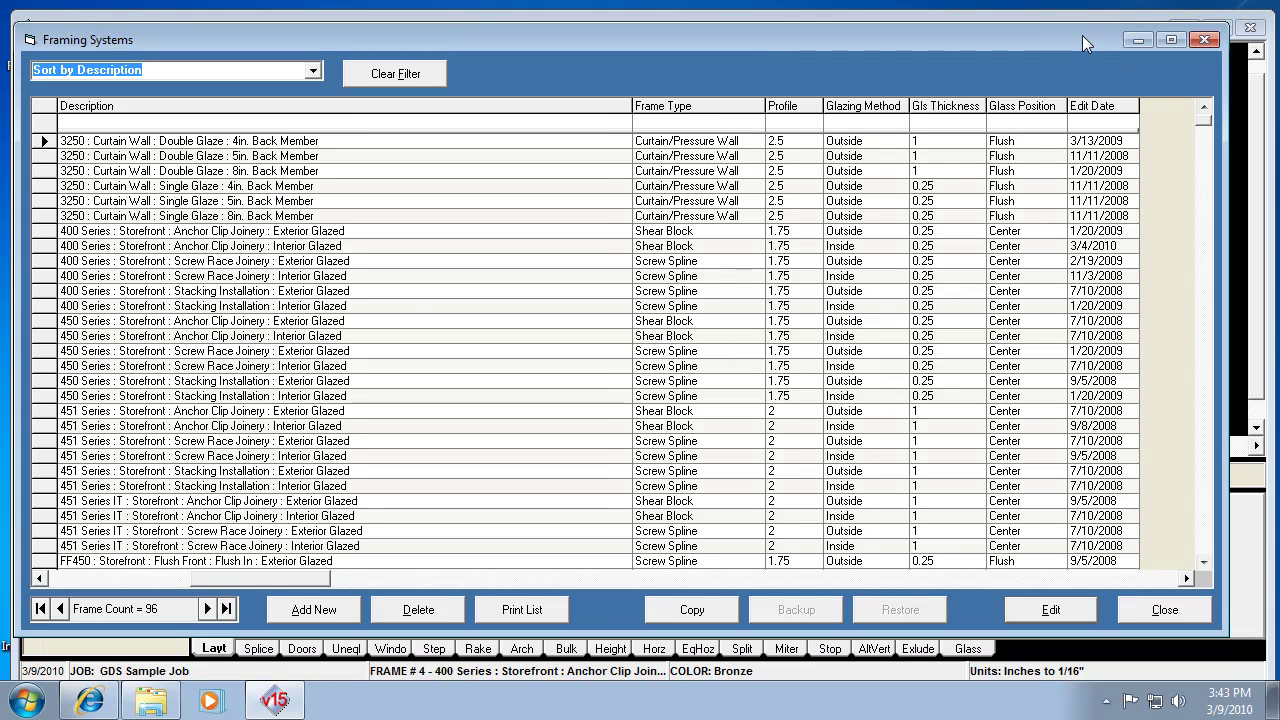
# Keep the frame list sorted by Description and scroll back to the Frame ID column.
pyautogui.moveTo(1082, 35); pyautogui.dragTo(1102, 35)
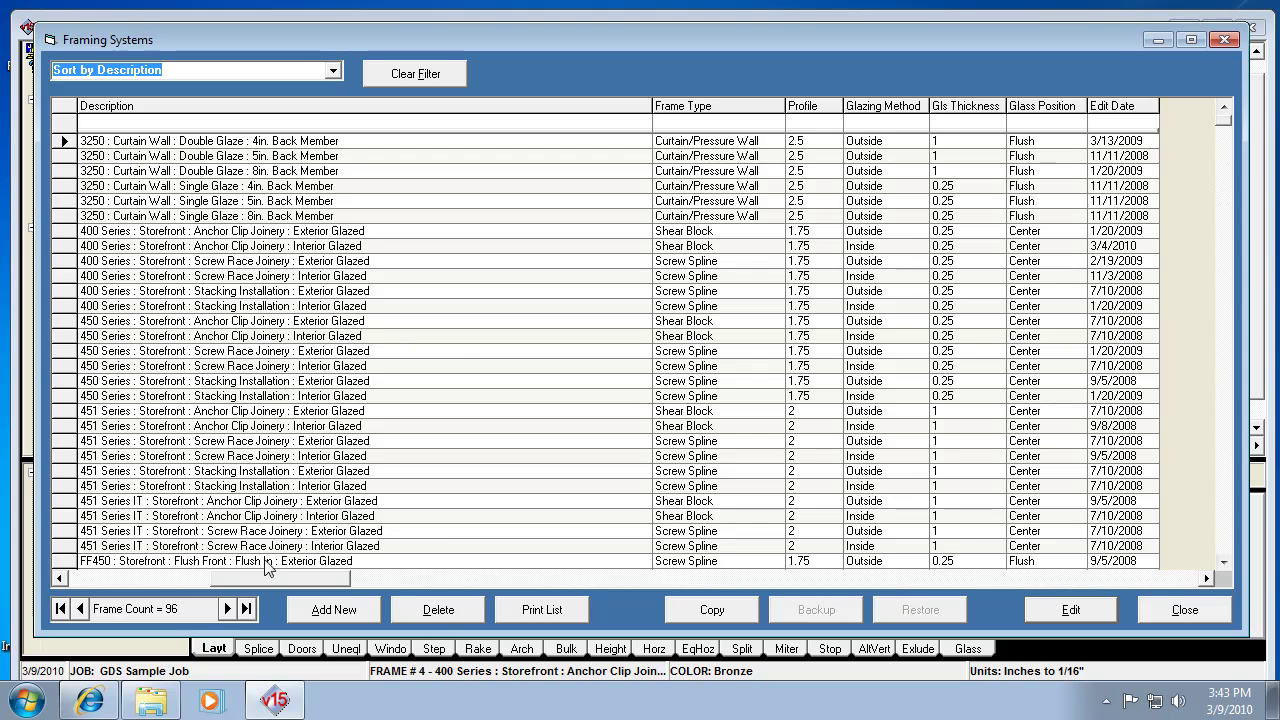
pyautogui.click(334, 72)
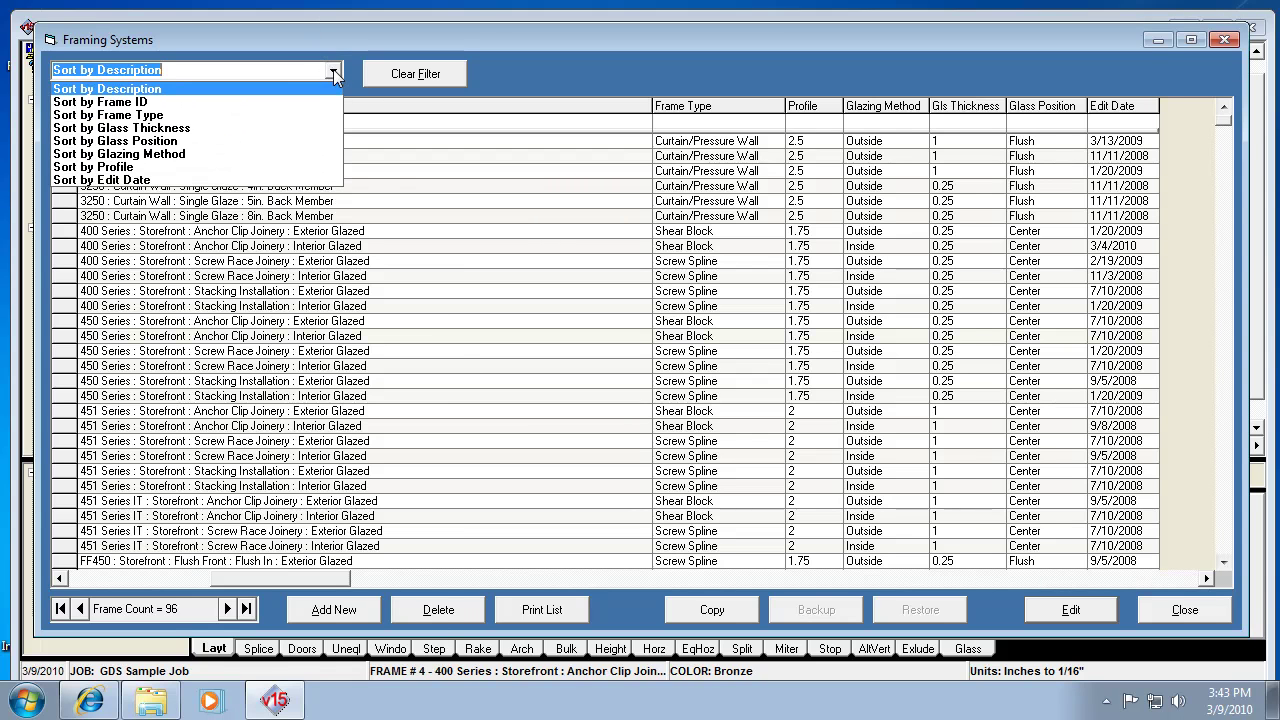
pyautogui.click(334, 74)
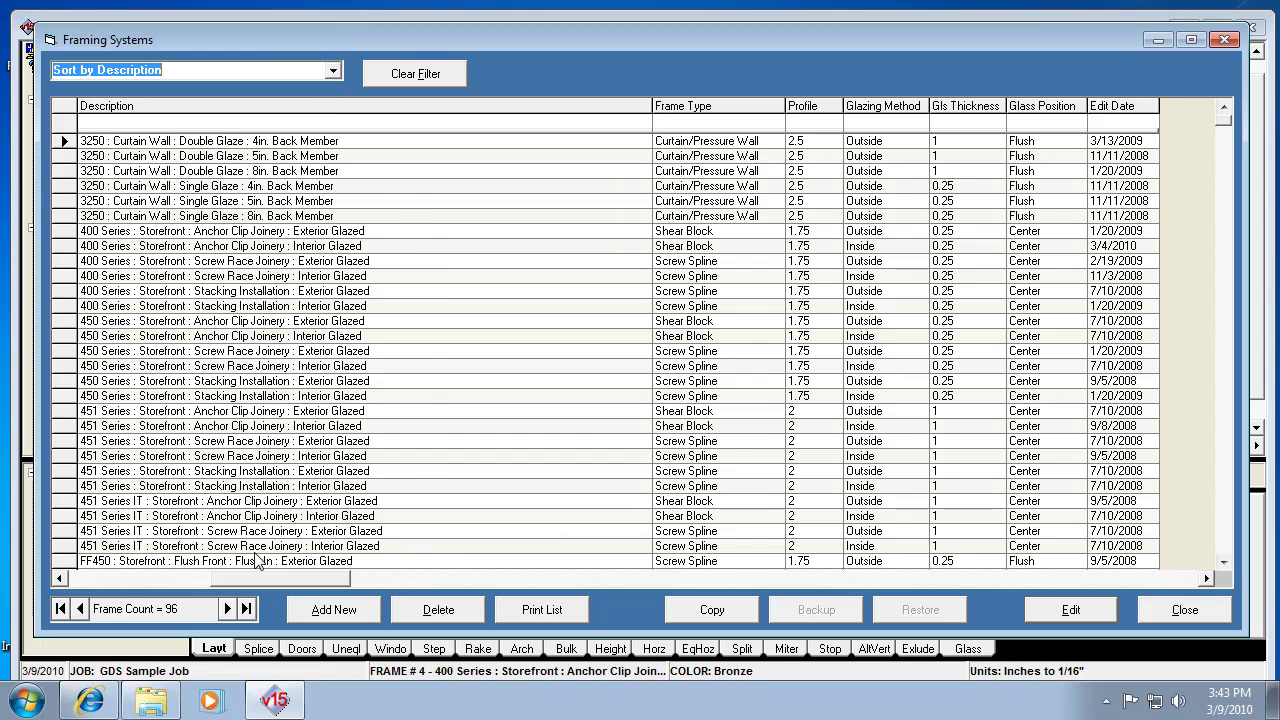
pyautogui.click(110, 581)
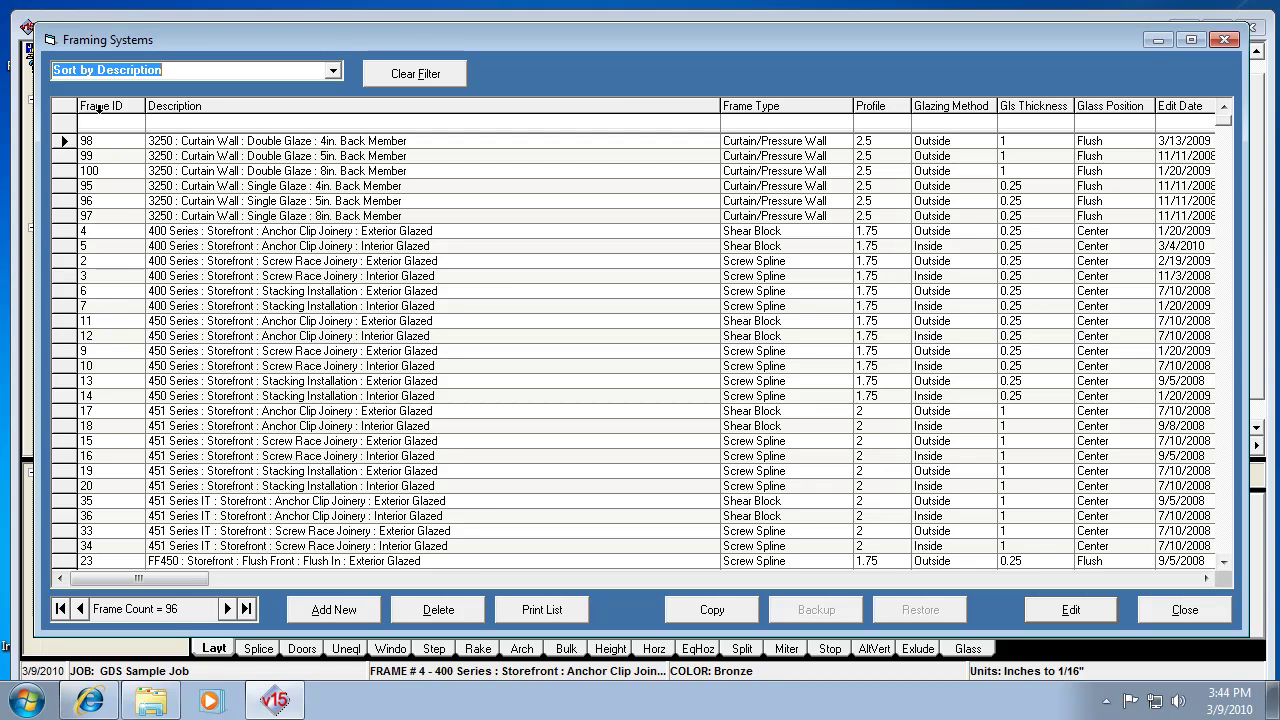
# Select frame 4 and re-sort the list by Frame ID, starting with frame 2.
pyautogui.click(100, 231)
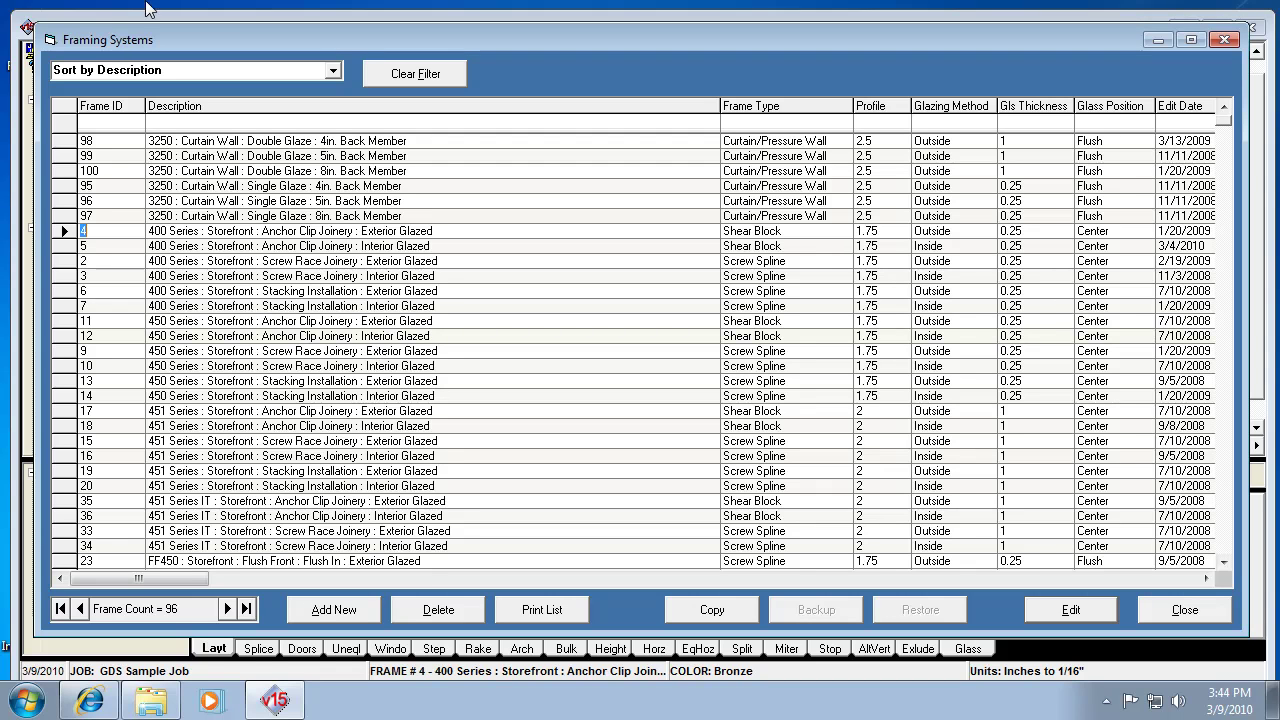
pyautogui.click(331, 70)
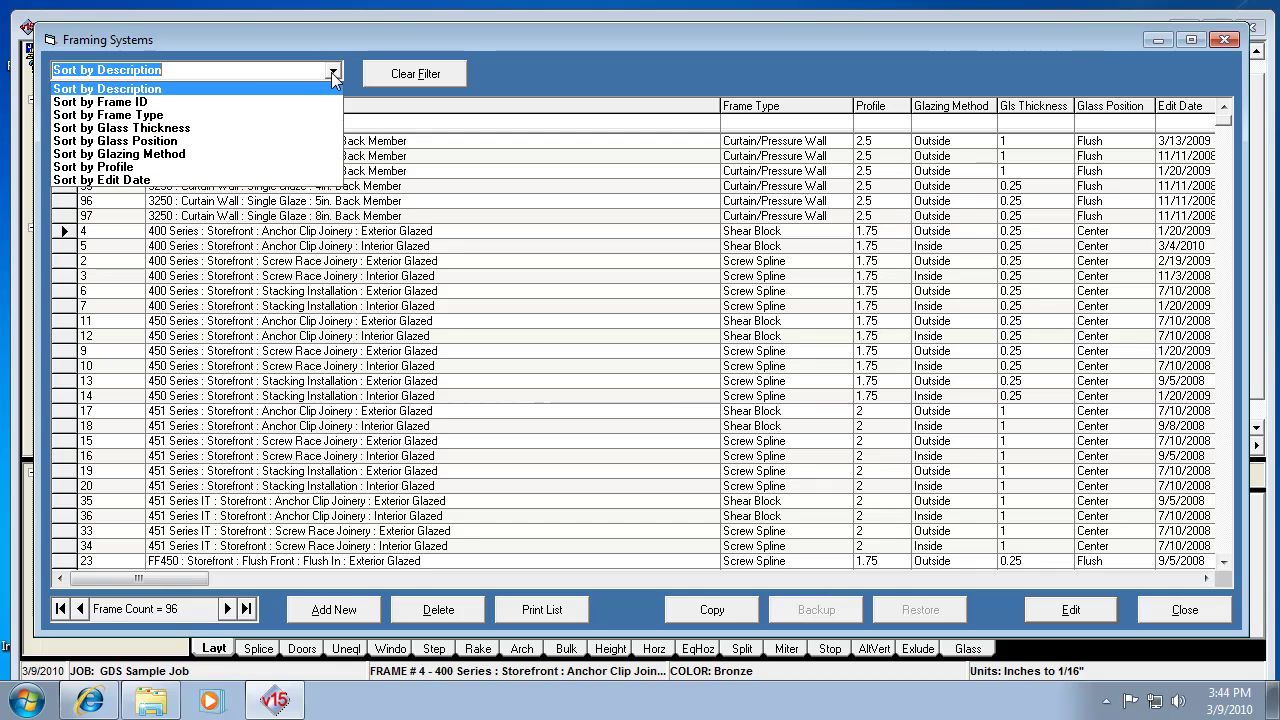
pyautogui.click(167, 104)
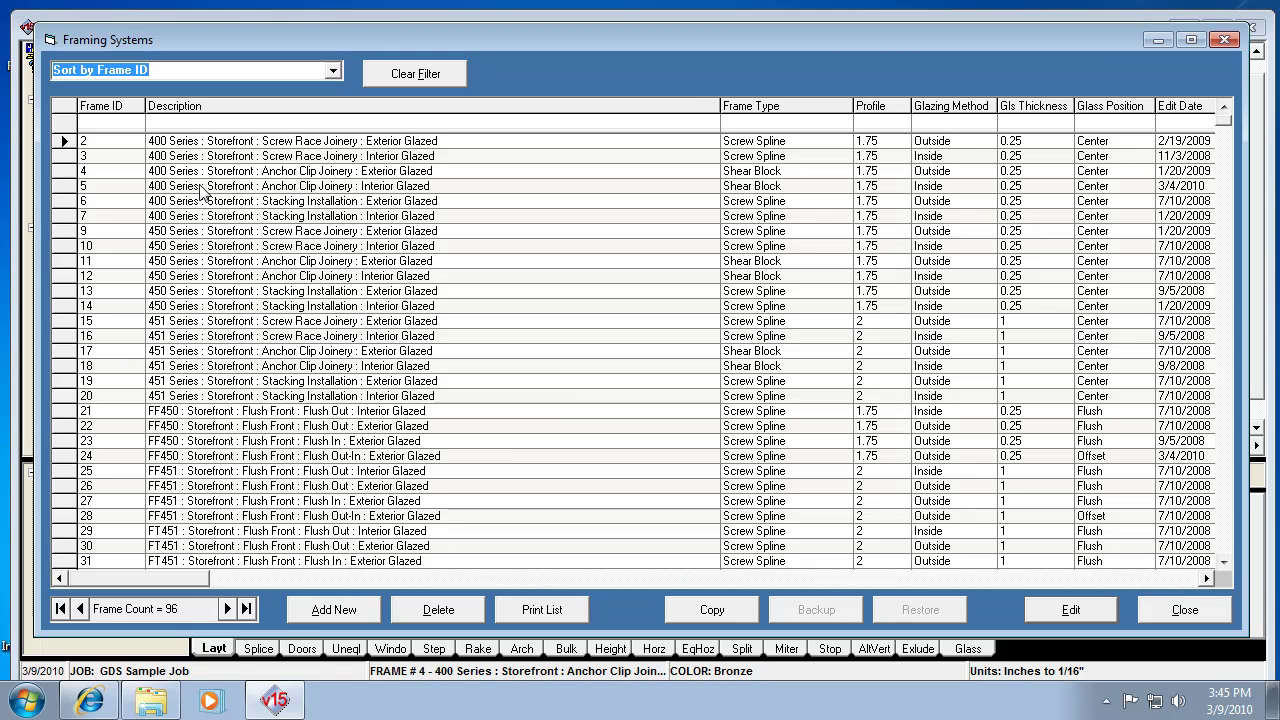
# Prefix frame 2's description with '1 - ', making it '1 - 400 Series'.
pyautogui.click(176, 143)
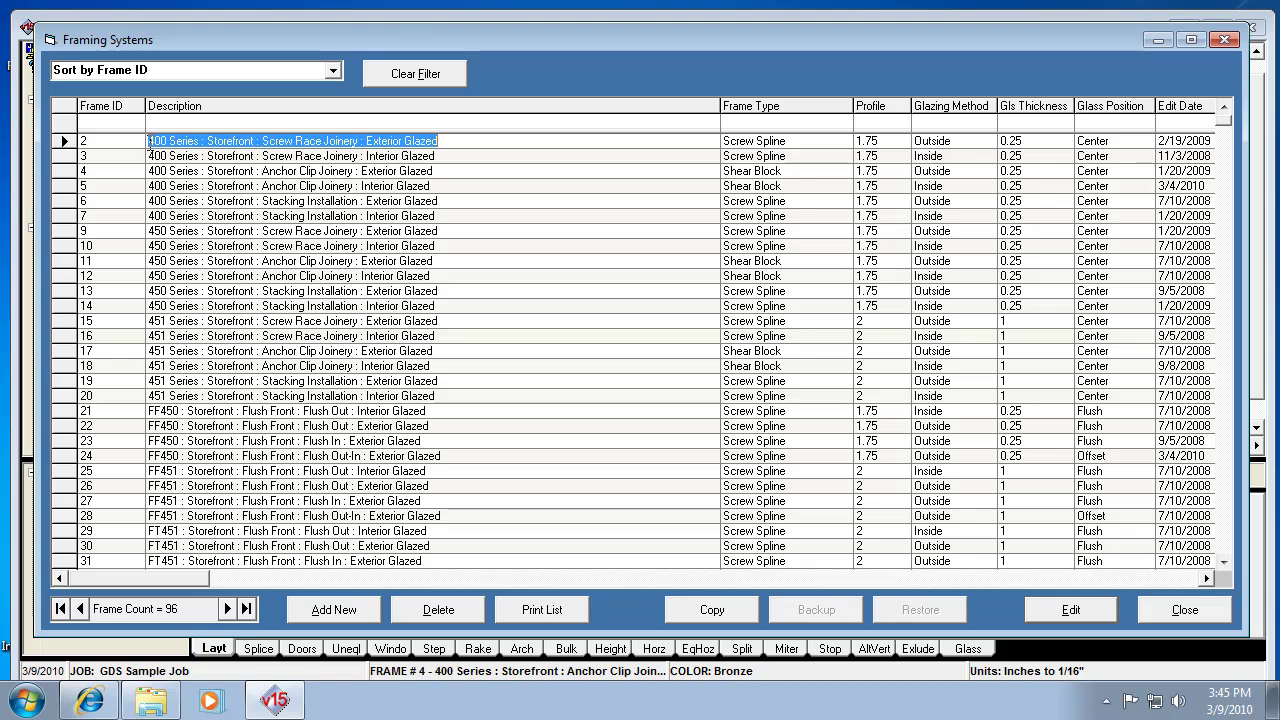
pyautogui.click(152, 141)
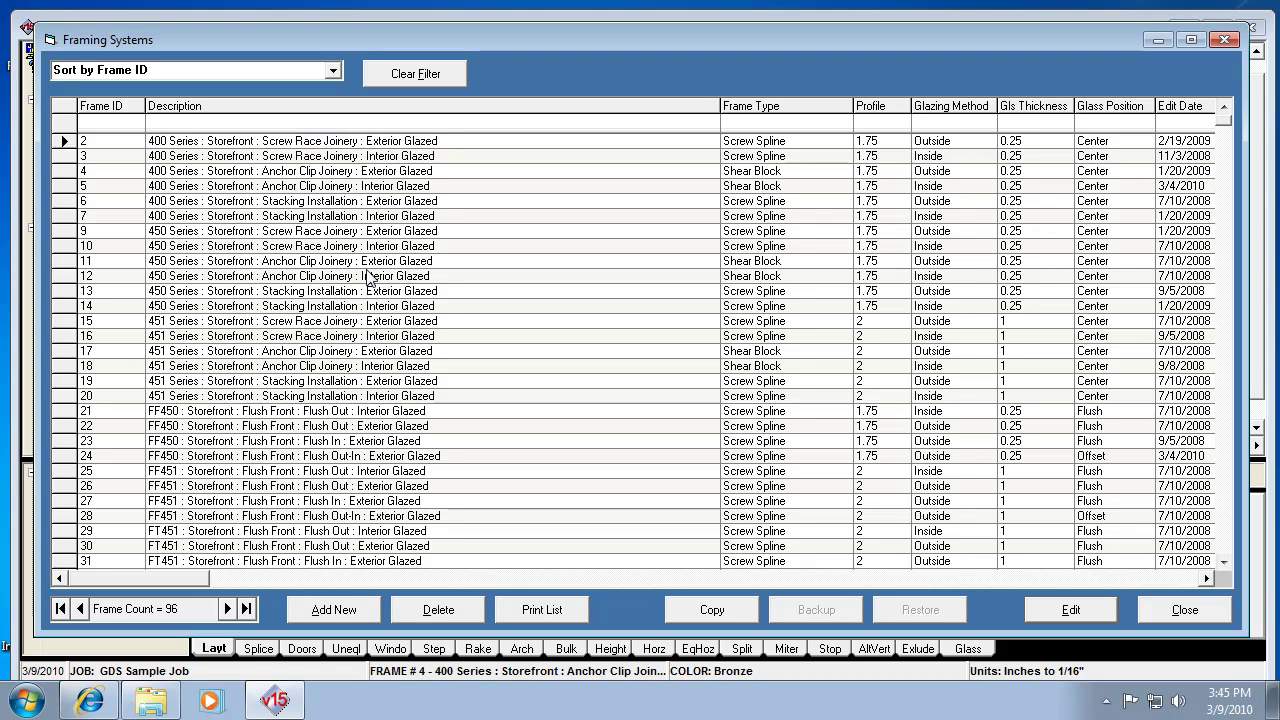
pyautogui.click(150, 141)
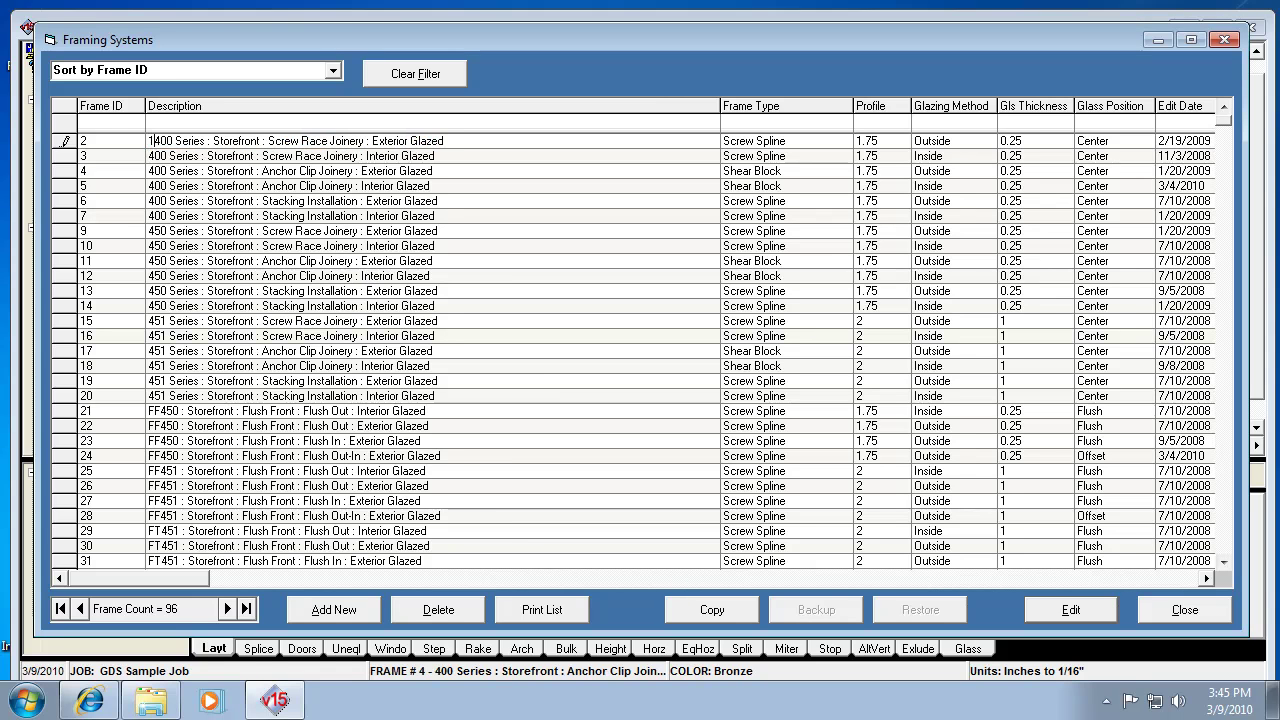
pyautogui.write('1 ')
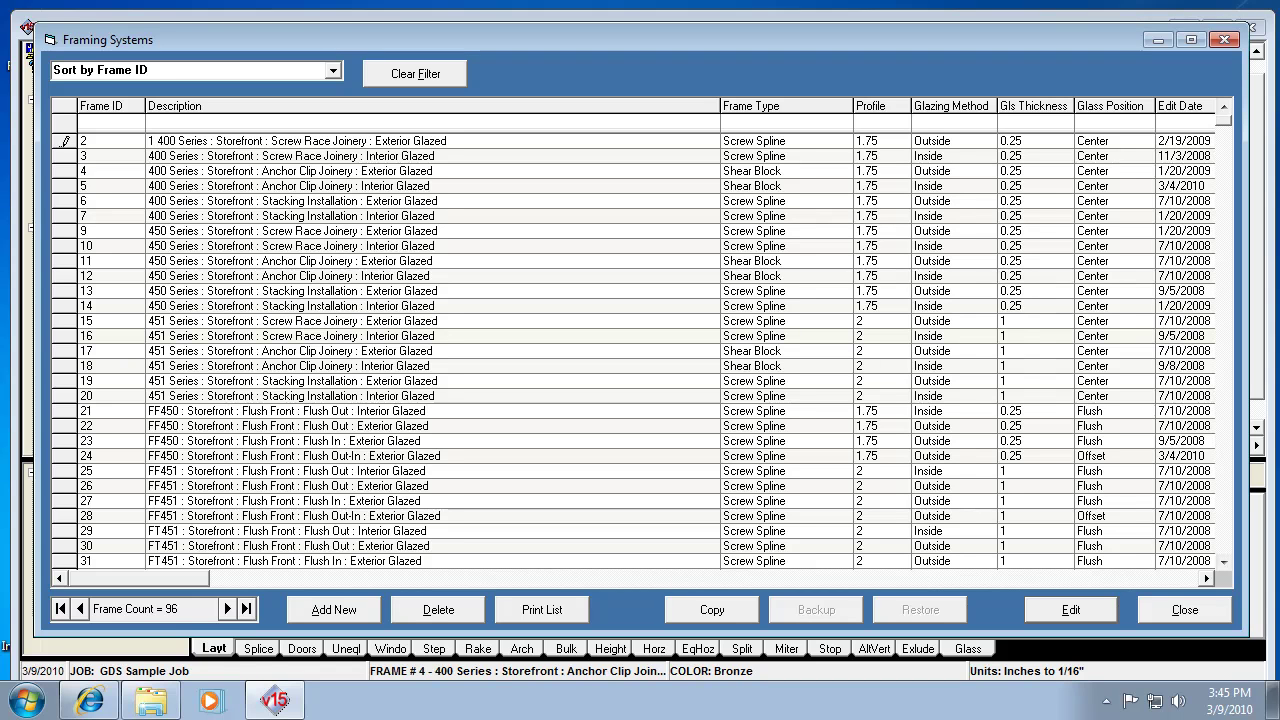
pyautogui.write('-')
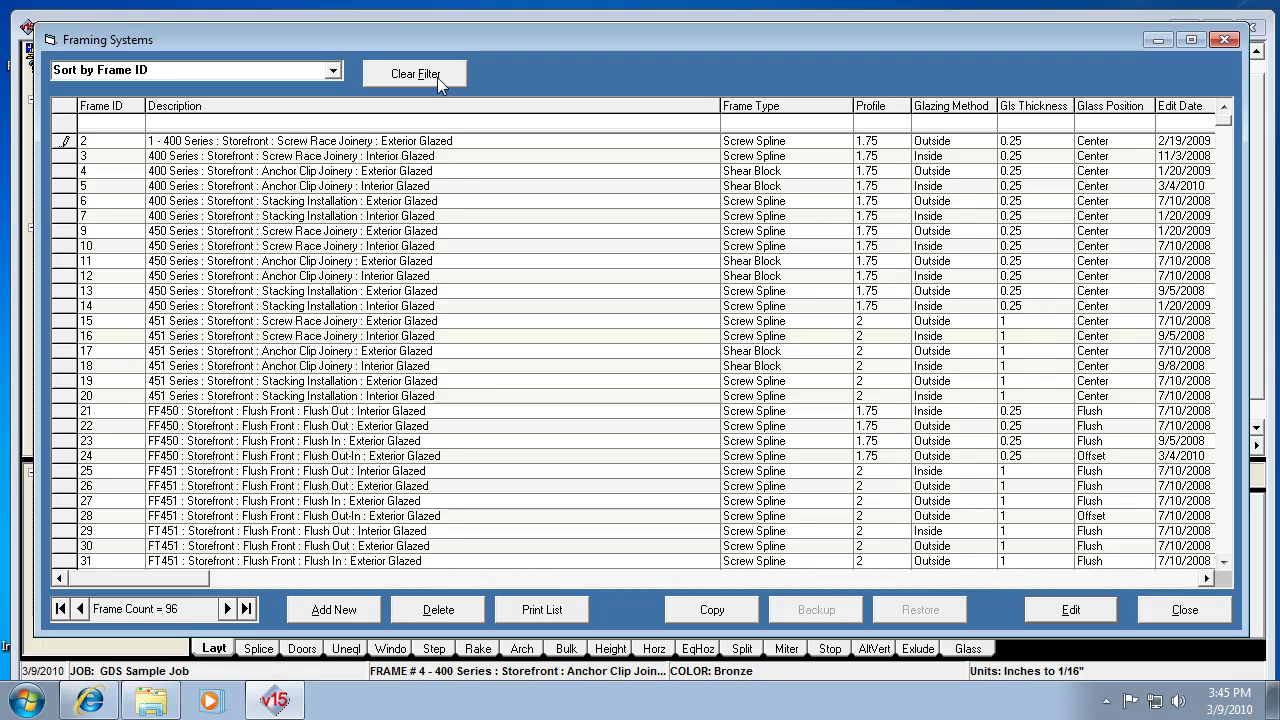
pyautogui.click(264, 158)
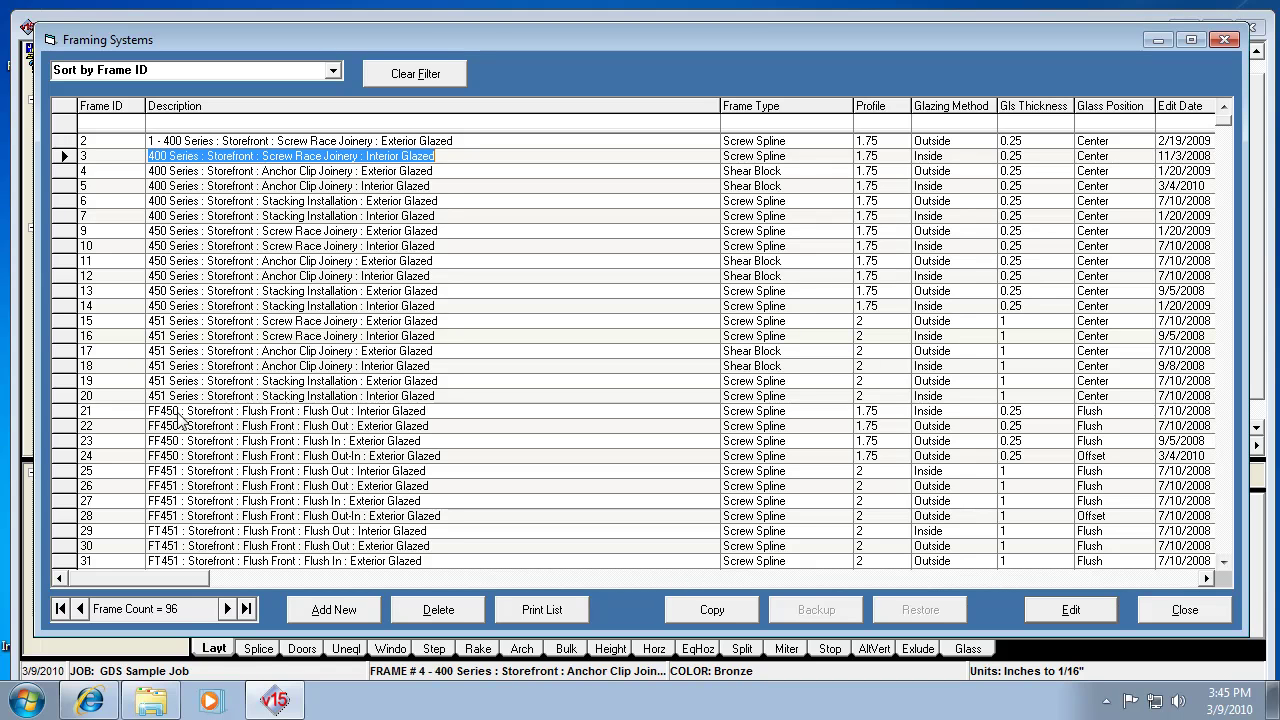
# Prefix frame 15's description with '2 - ', making it '2 - 451 Series'.
pyautogui.click(160, 320)
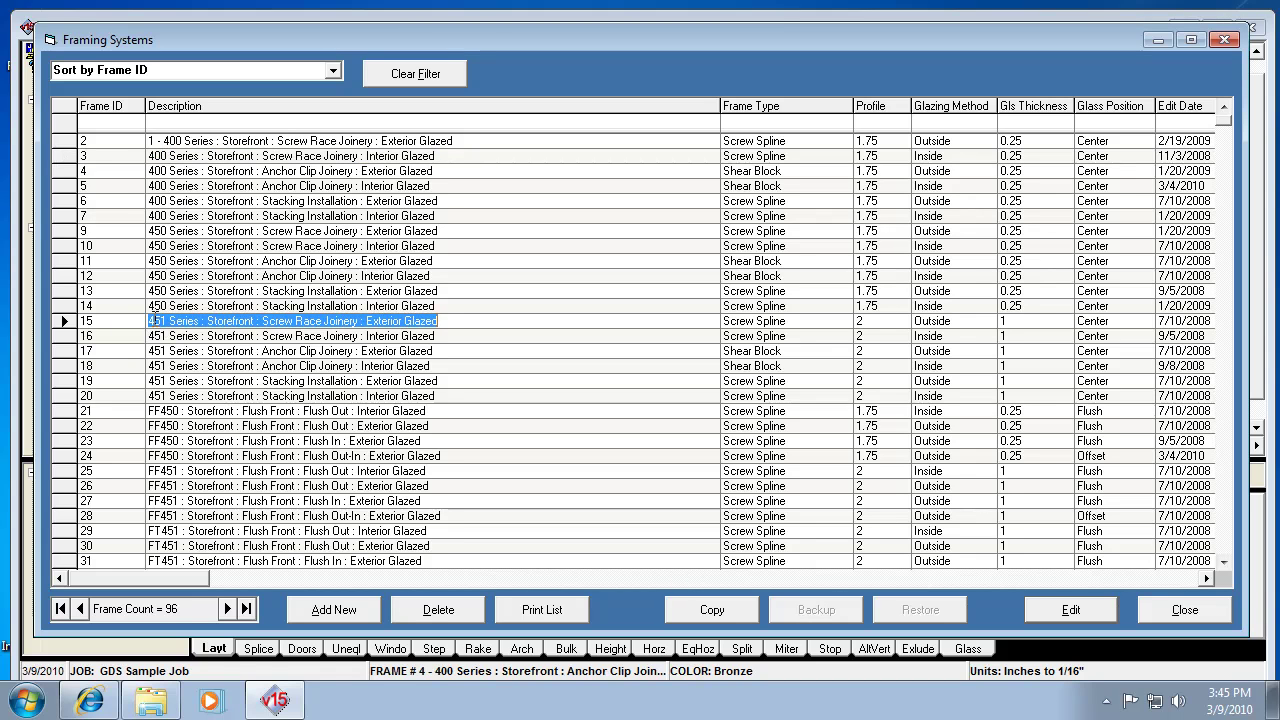
pyautogui.click(155, 318)
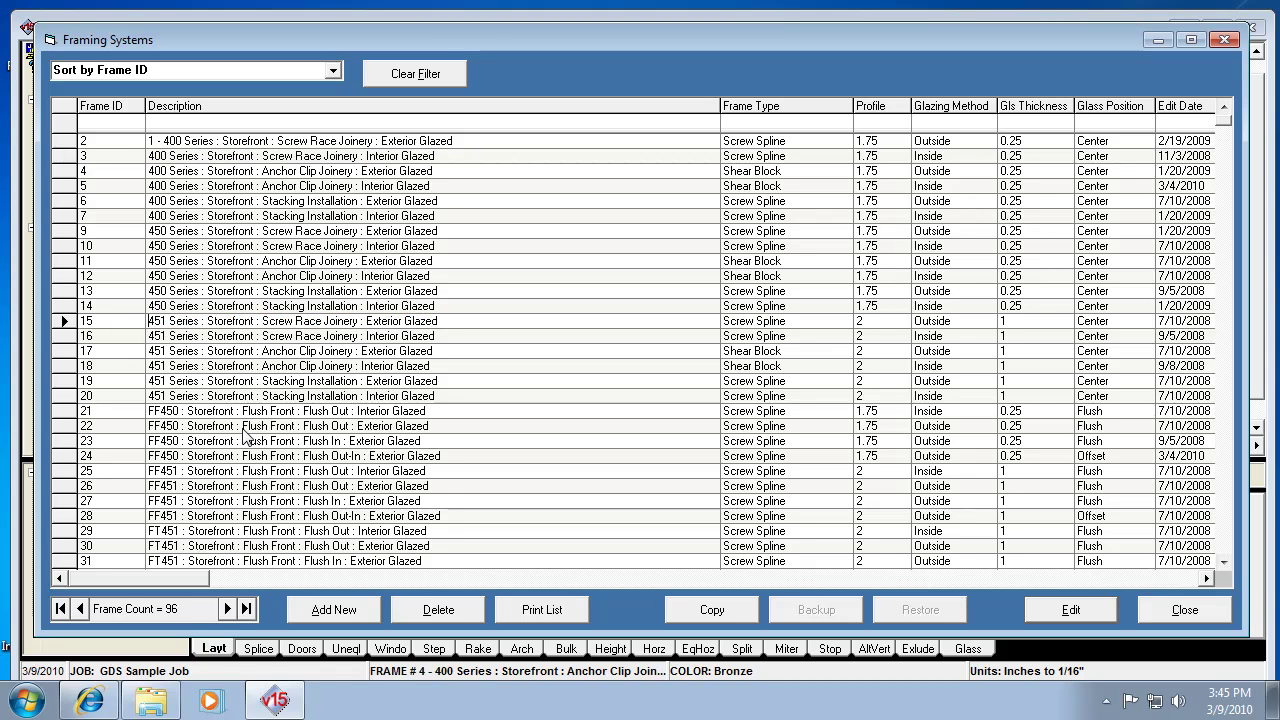
pyautogui.write('2 ')
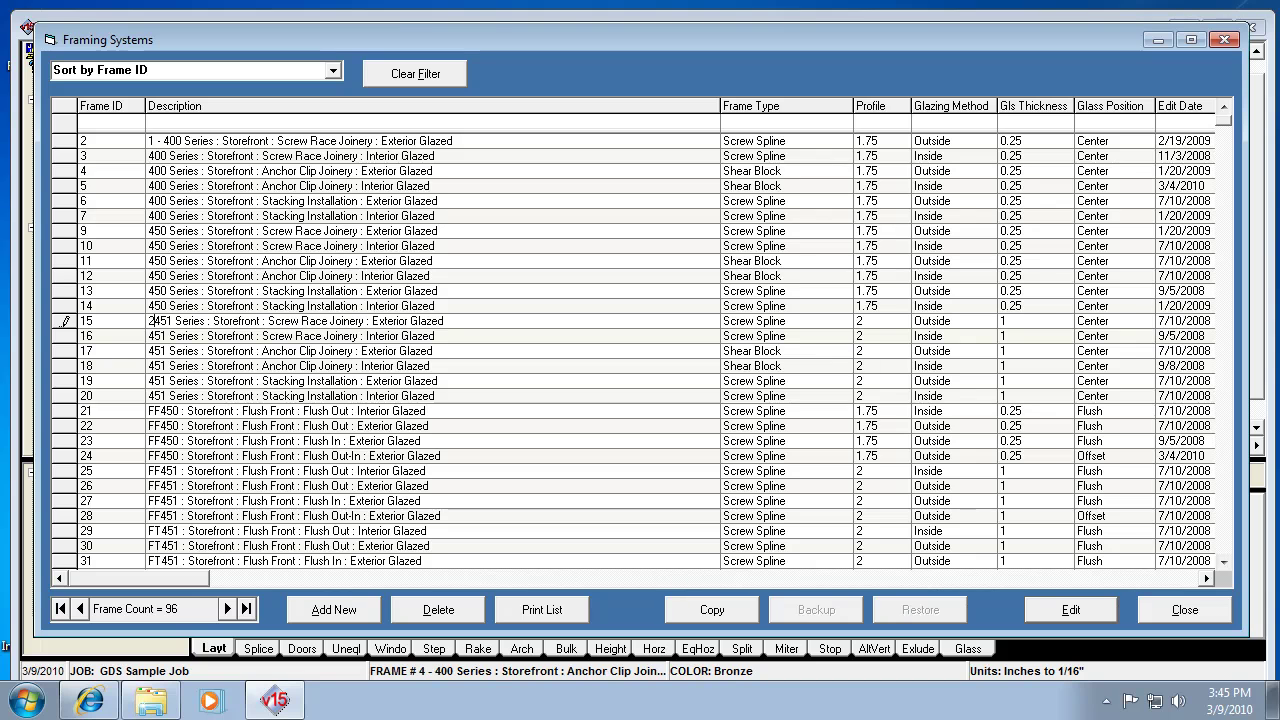
pyautogui.write('-')
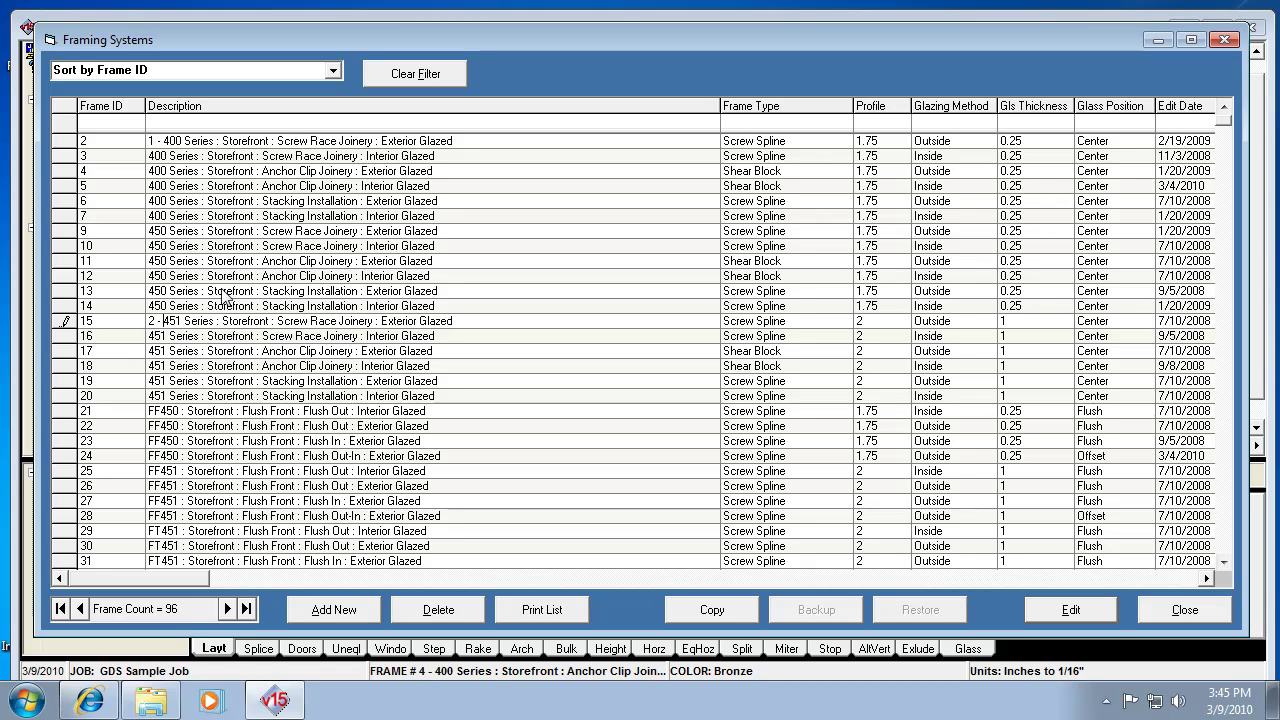
pyautogui.click(231, 340)
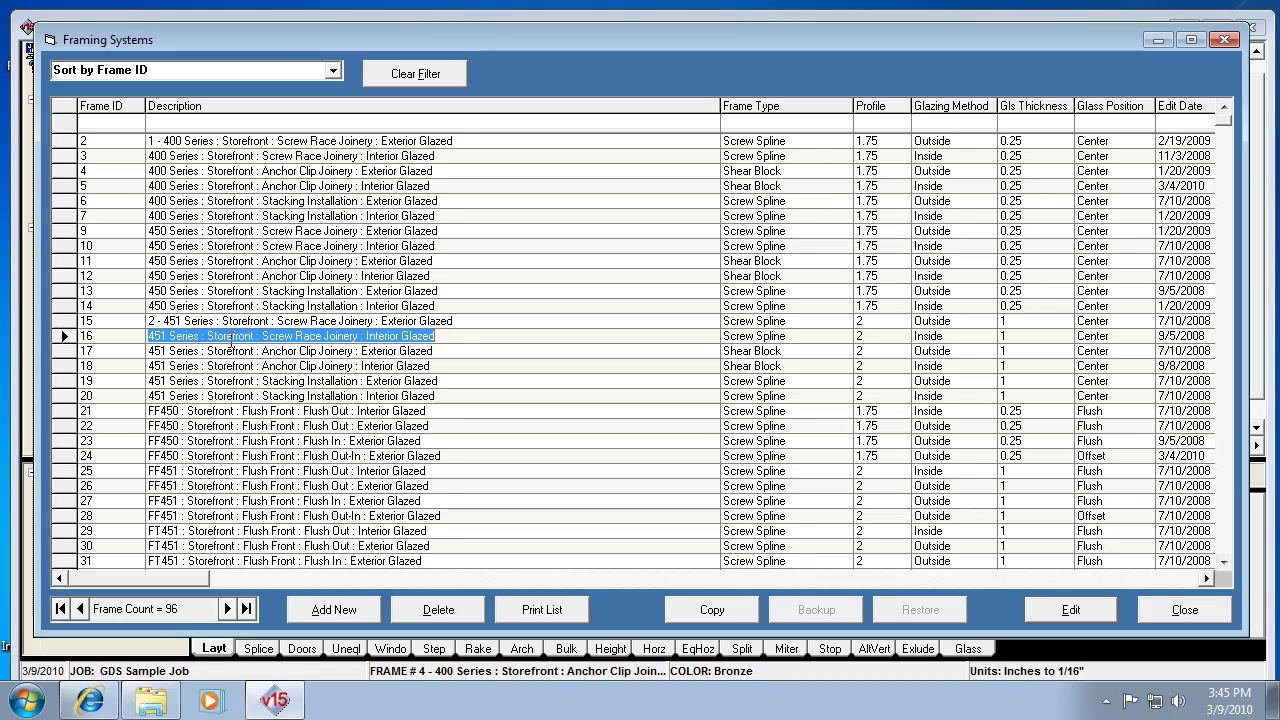
# Sort the frames by Description, bringing the numbered frames 2 and 15 to the top.
pyautogui.click(336, 71)
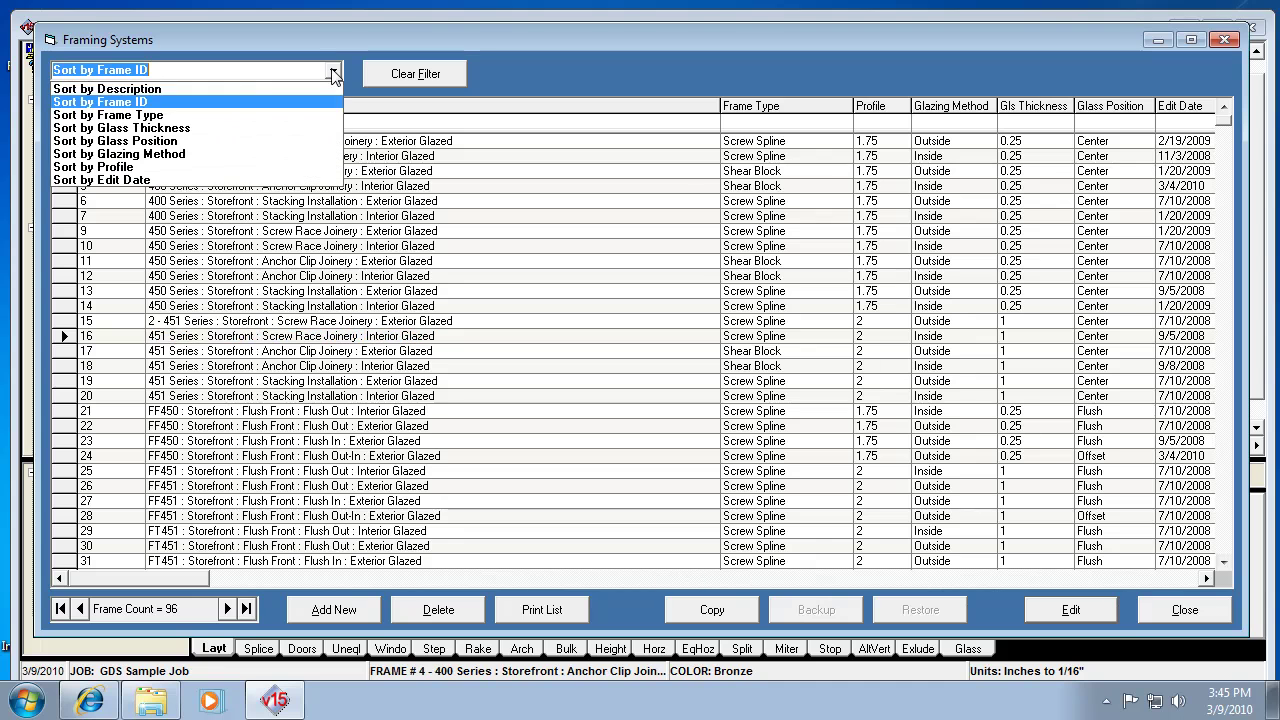
pyautogui.click(152, 90)
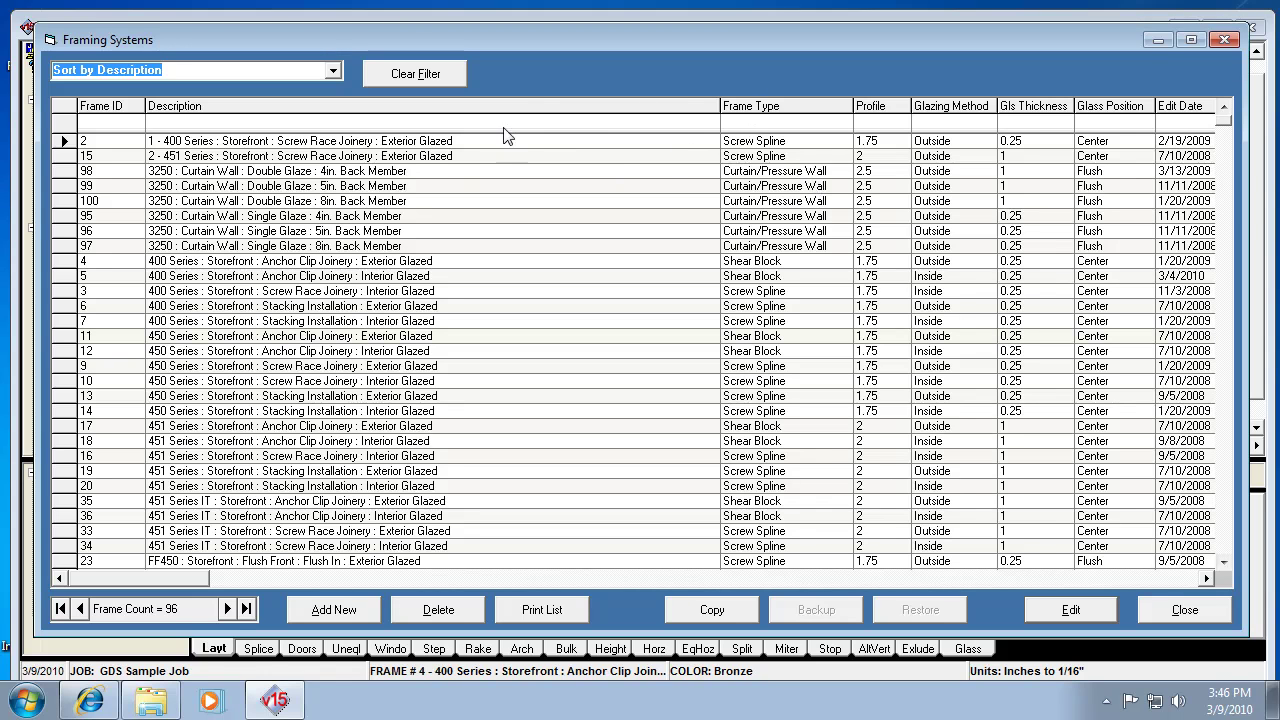
# Filter Frame Type to 'screw', trying Profile 2 and 2.5 before clearing the profile filter.
pyautogui.click(745, 122)
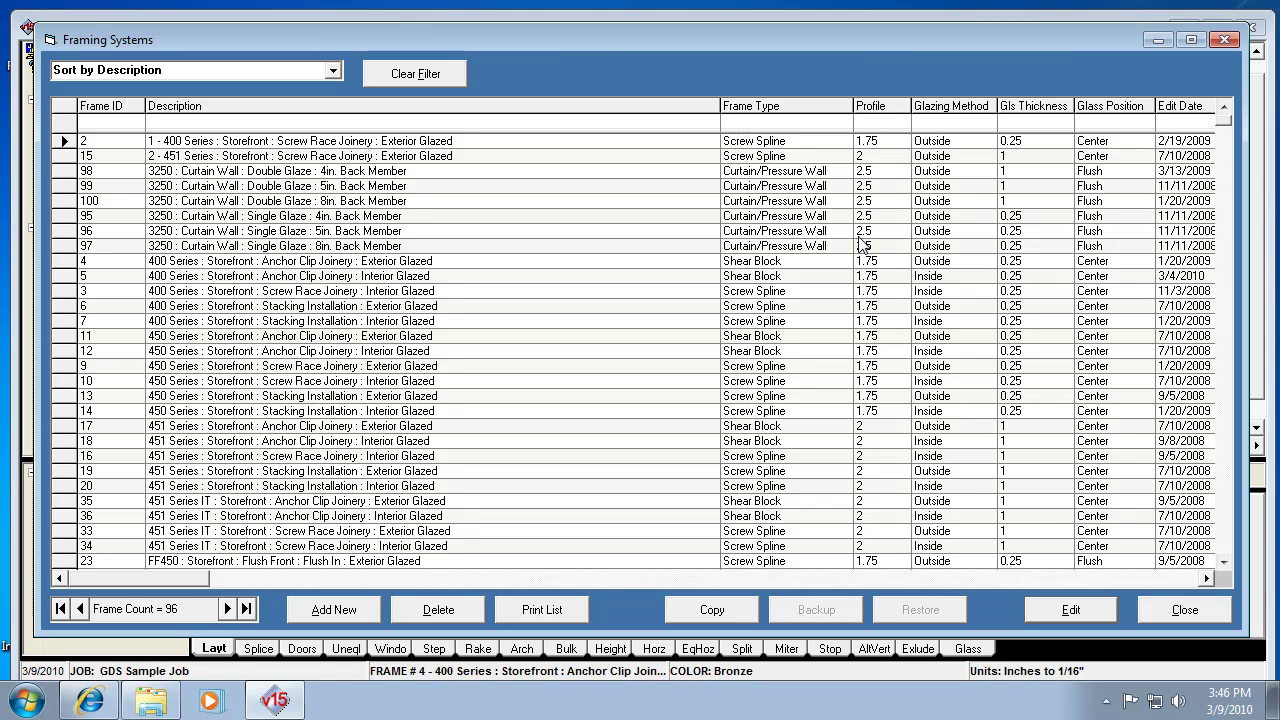
pyautogui.write('screw')
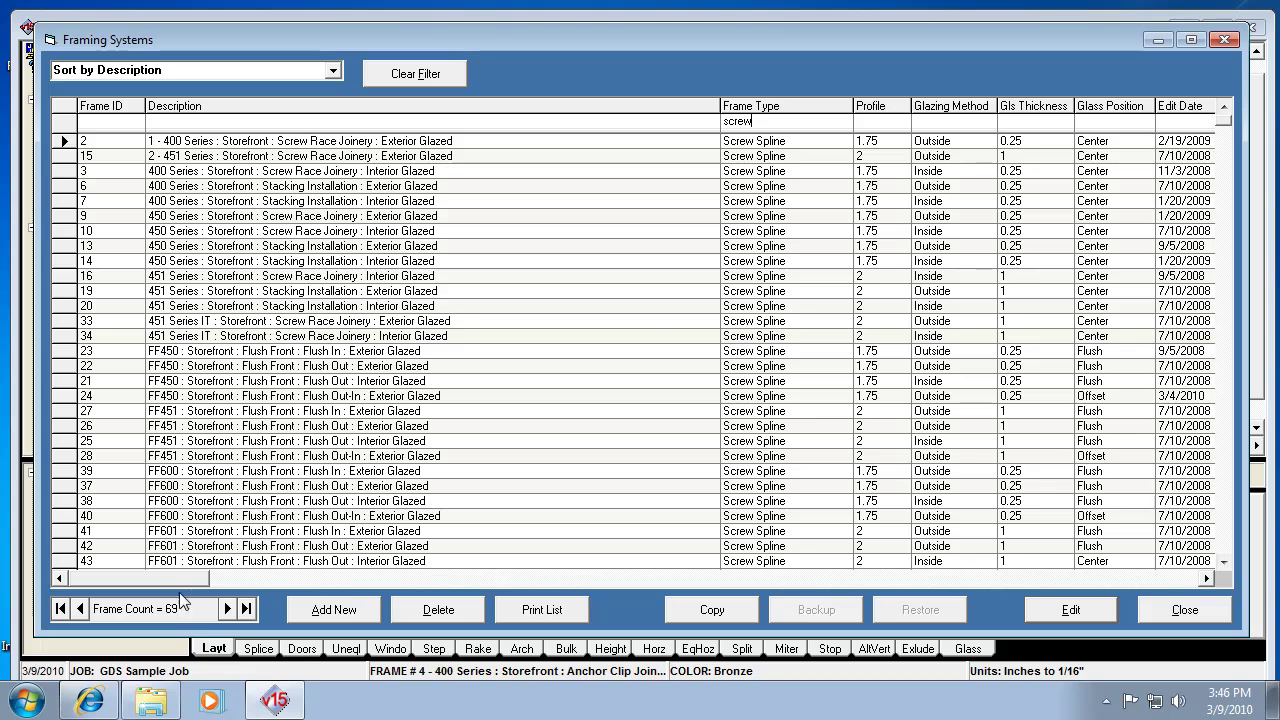
pyautogui.click(865, 121)
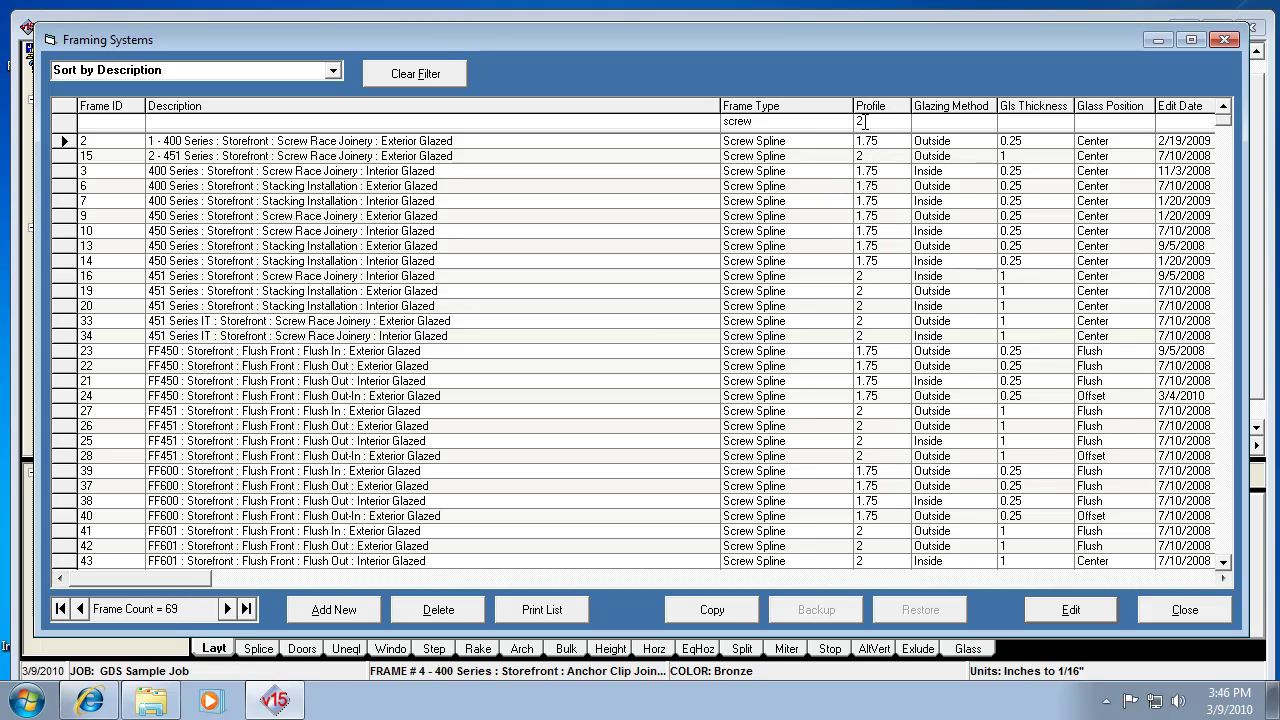
pyautogui.write('2')
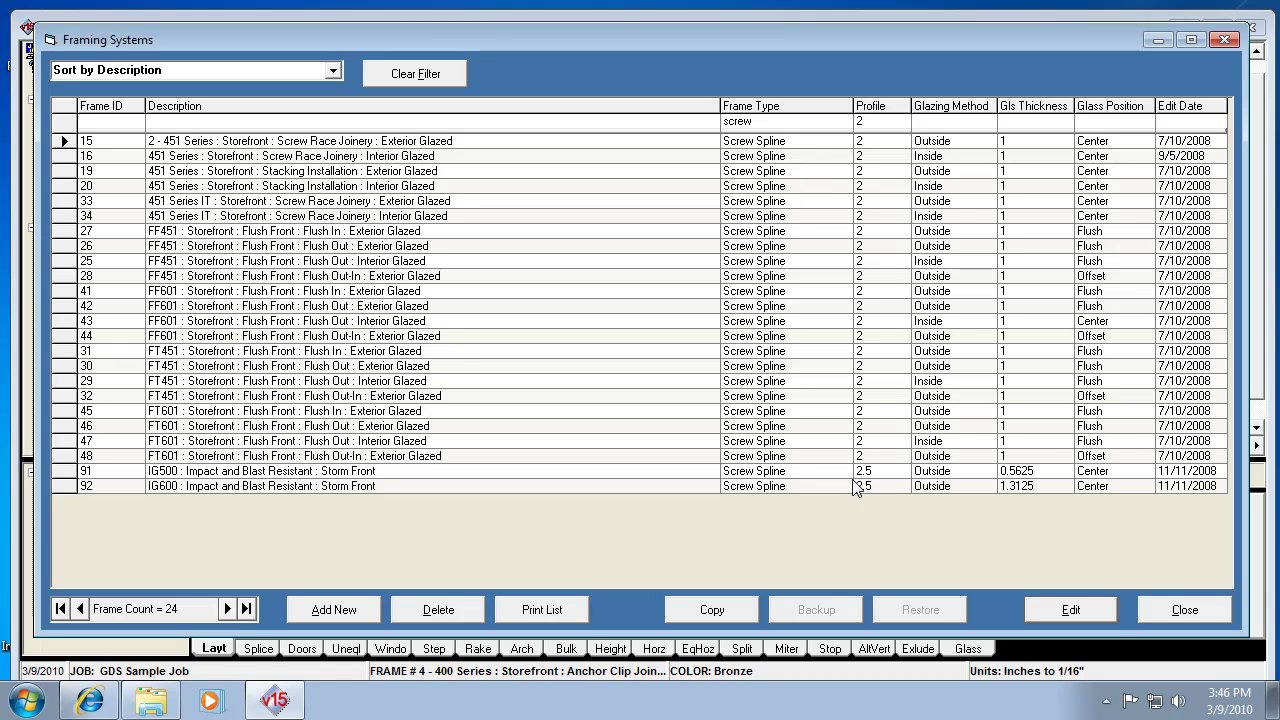
pyautogui.click(896, 122)
pyautogui.write('.5')
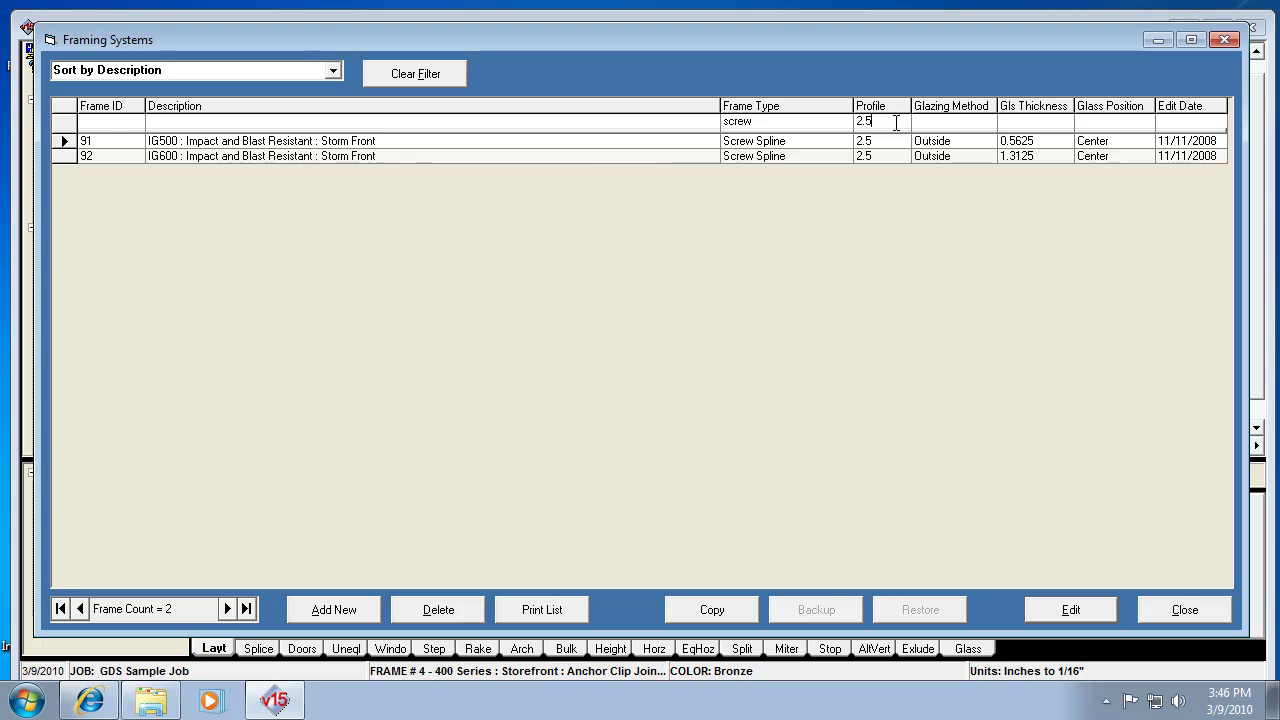
pyautogui.press('BackSpace')
pyautogui.press('BackSpace')
pyautogui.press('BackSpace')
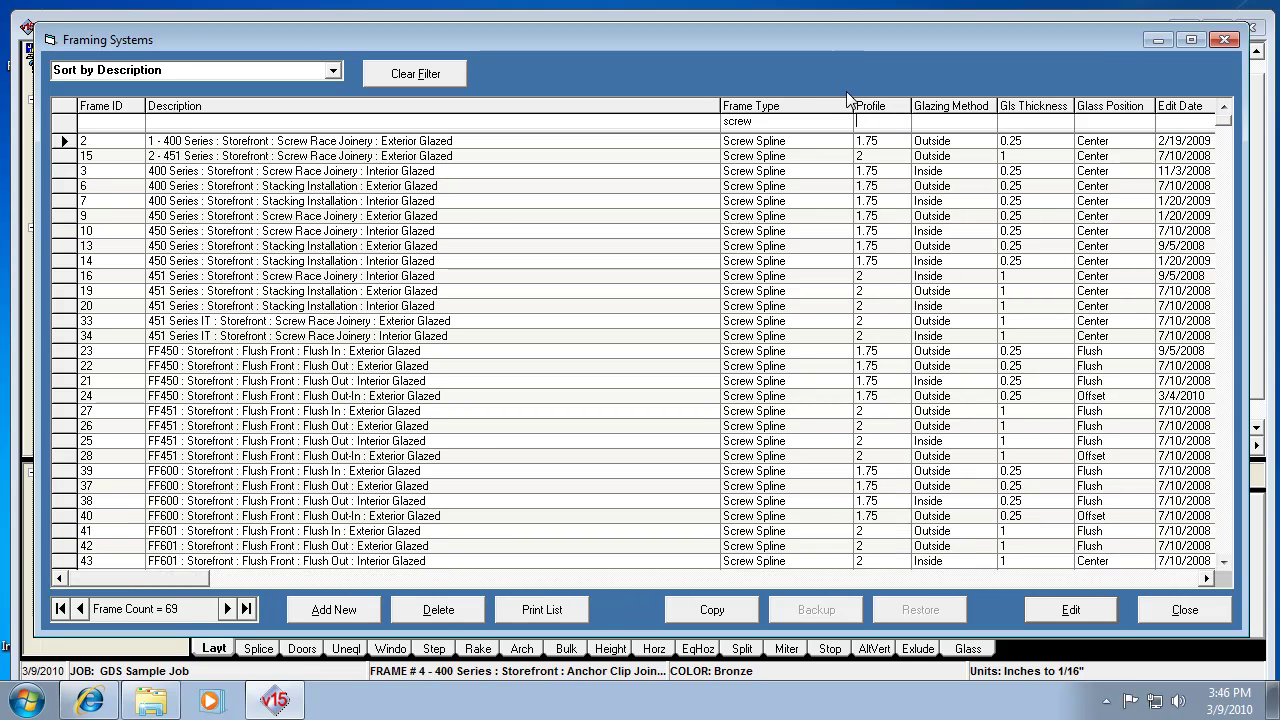
pyautogui.click(937, 121)
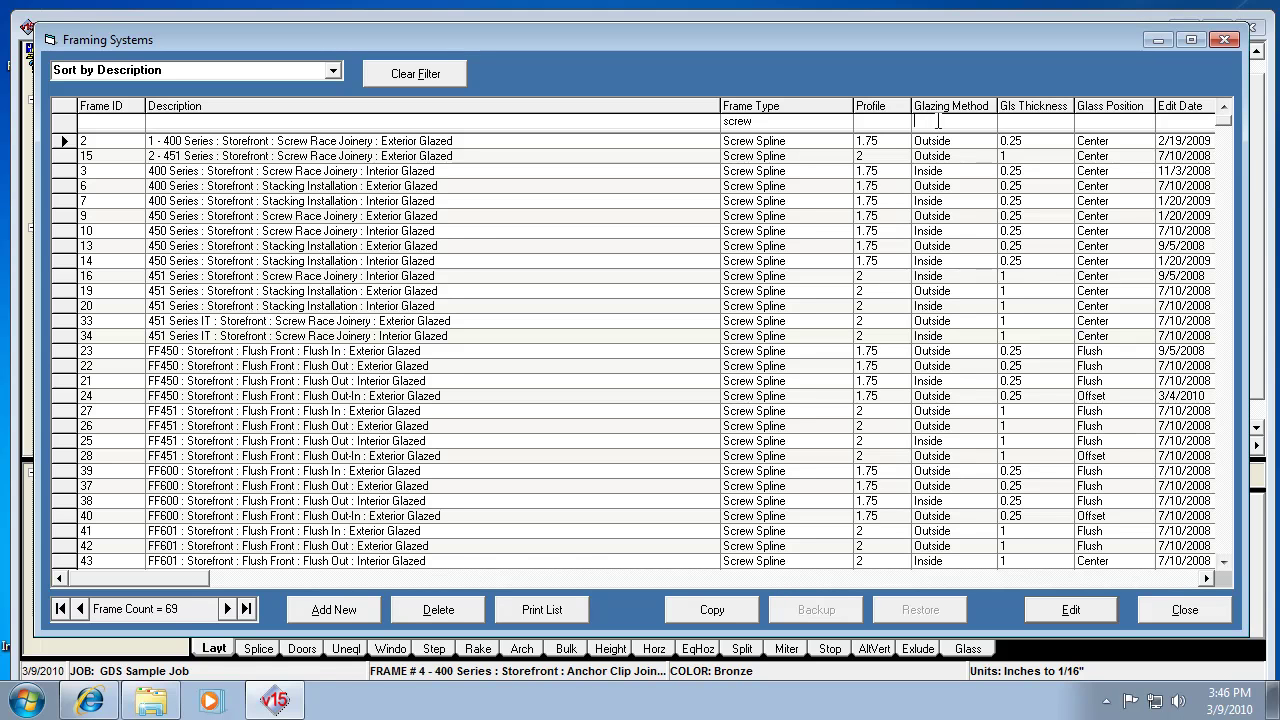
# Filter glazing method 'o', glass thickness 1 and position 'c', leaving four frames with taller rows.
pyautogui.write('o')
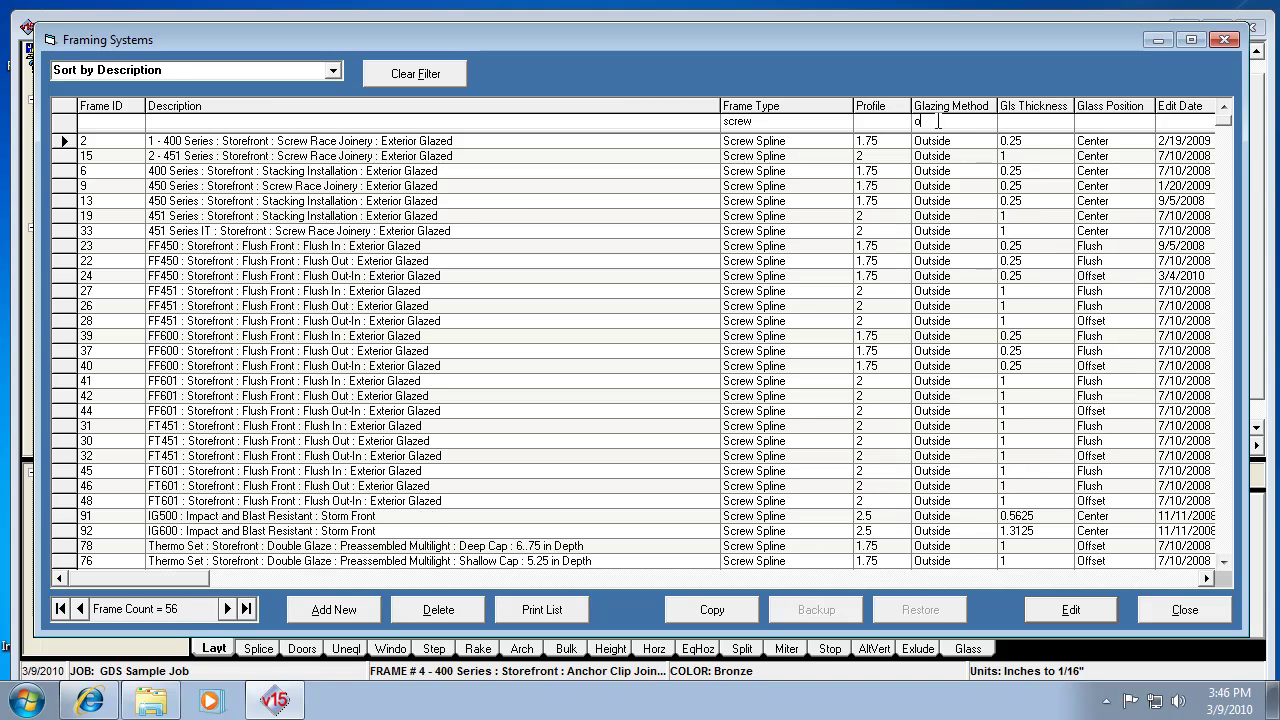
pyautogui.click(1030, 121)
pyautogui.write('1')
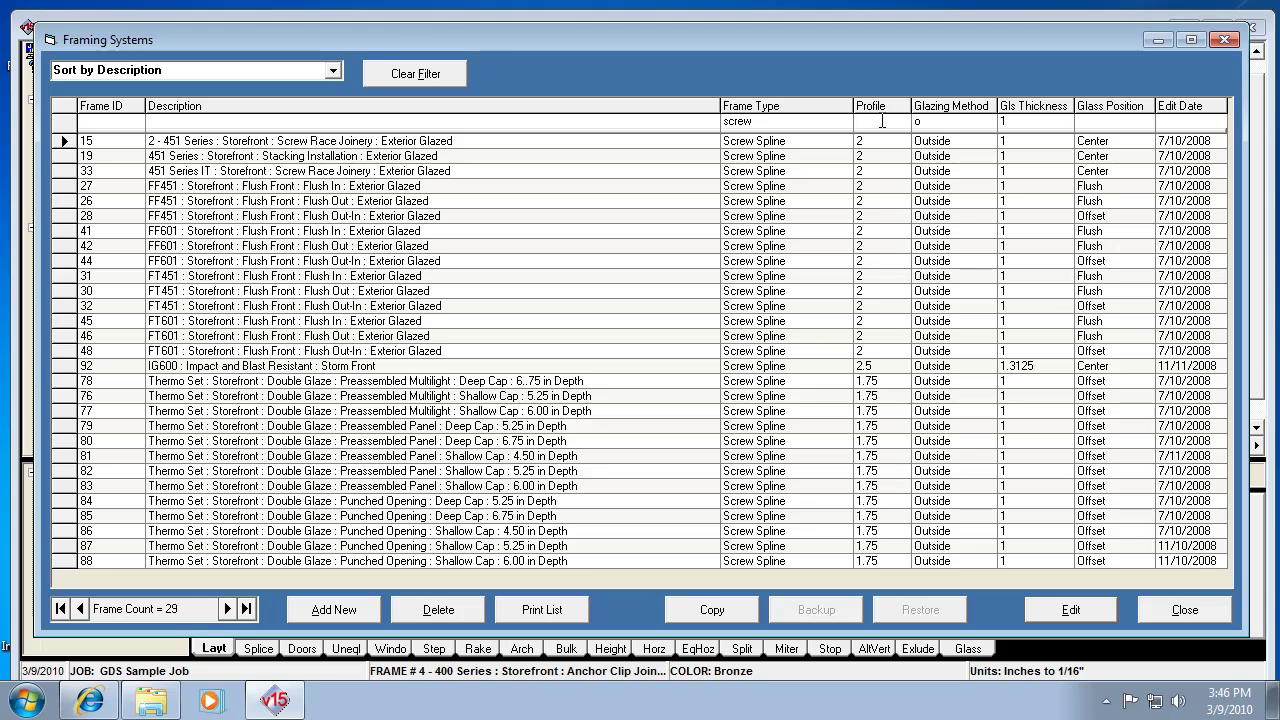
pyautogui.write('2')
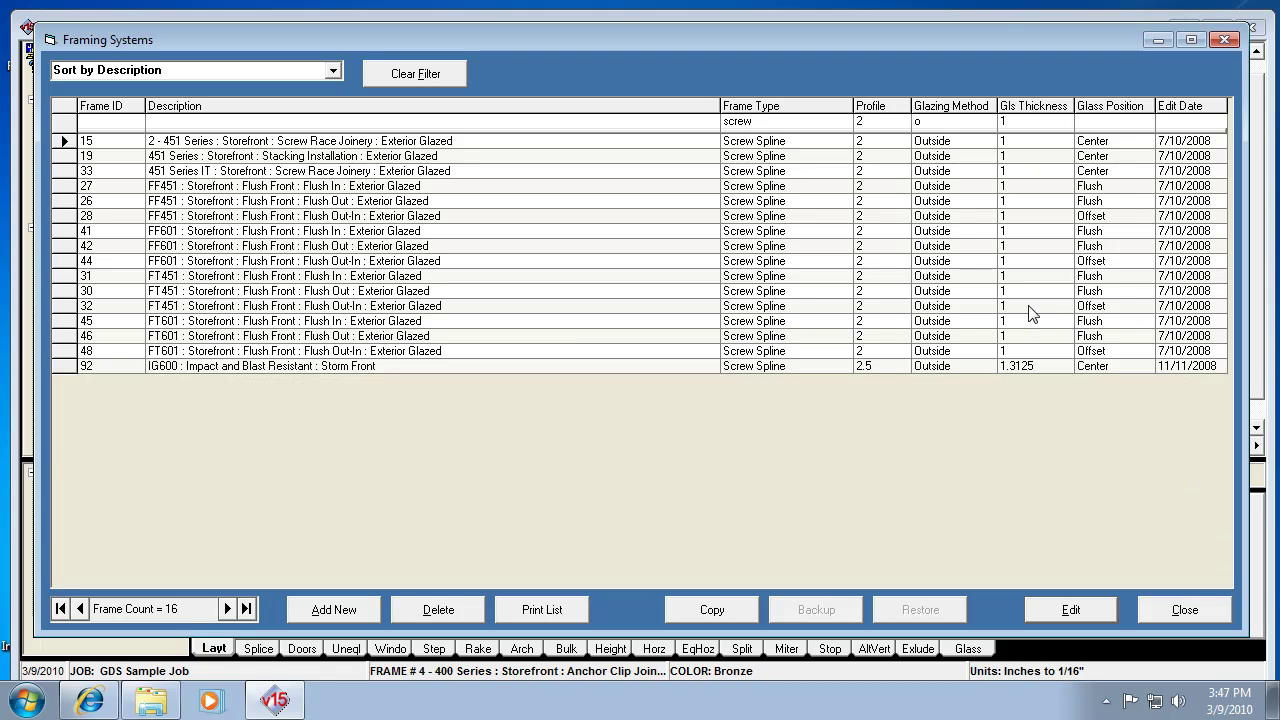
pyautogui.click(1097, 121)
pyautogui.write('c')
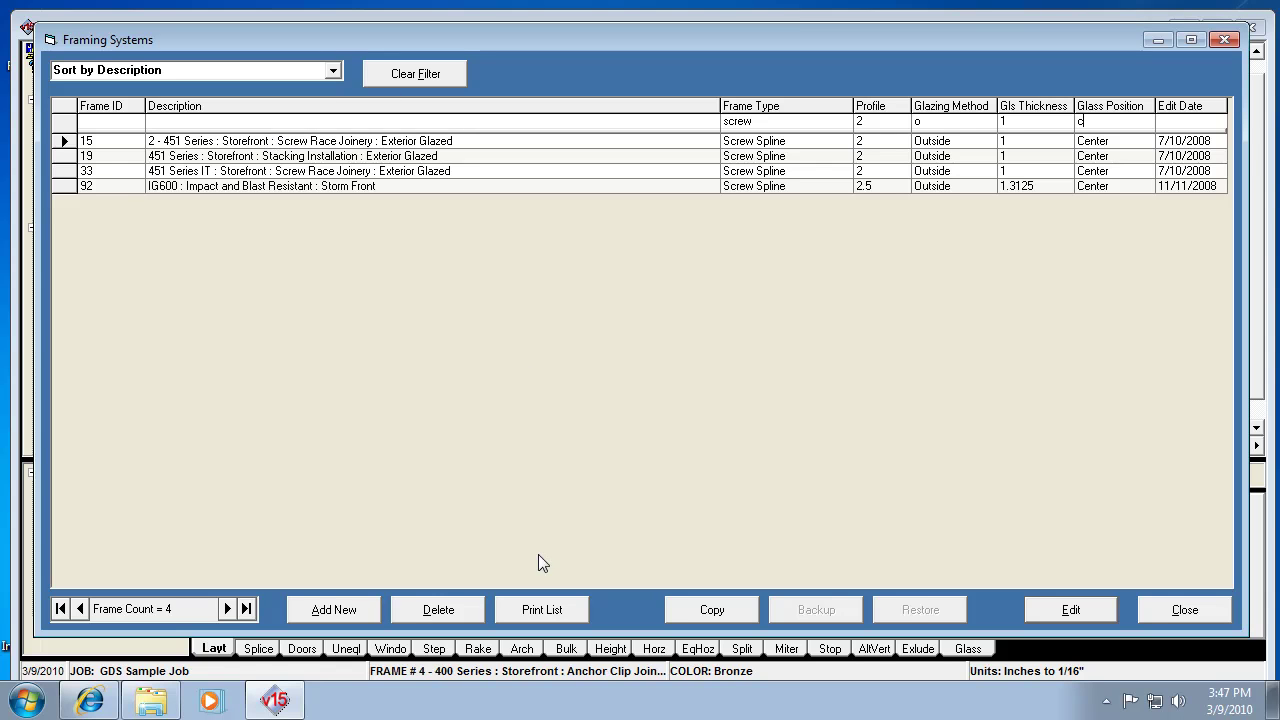
pyautogui.moveTo(57, 168); pyautogui.dragTo(60, 170)
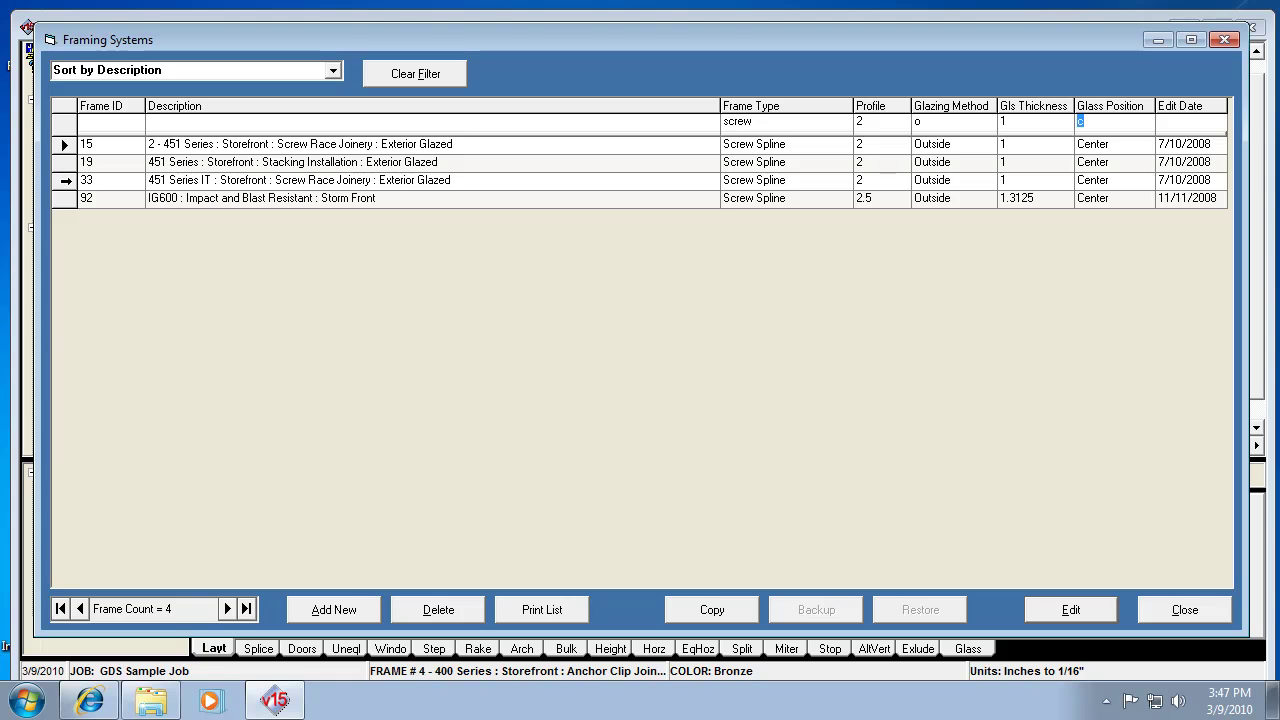
# Select frame 33, the 451 Series IT screw race exterior glazed system.
pyautogui.click(64, 180)
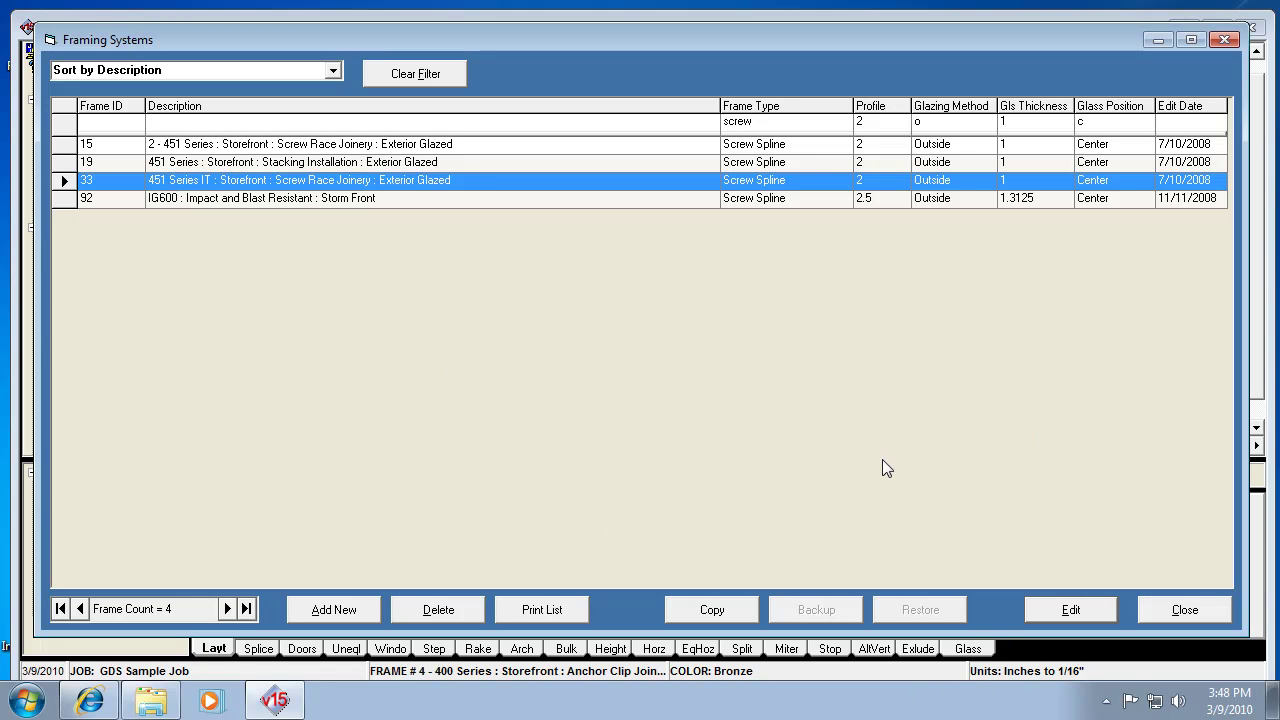
# Open frame 33 in Framing System Parts on the Frame Profile tab.
pyautogui.click(1074, 610)
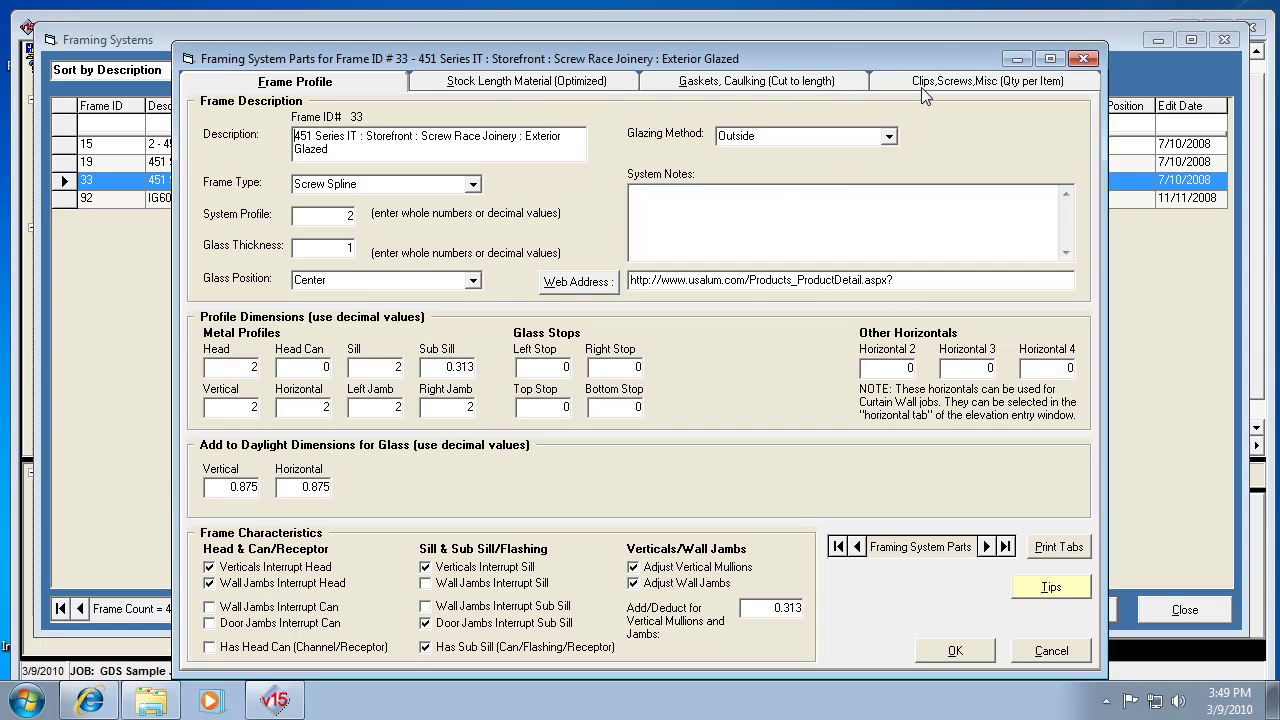
# Show the Frame System Setting Tips, read them, then close the tips window.
pyautogui.click(1045, 594)
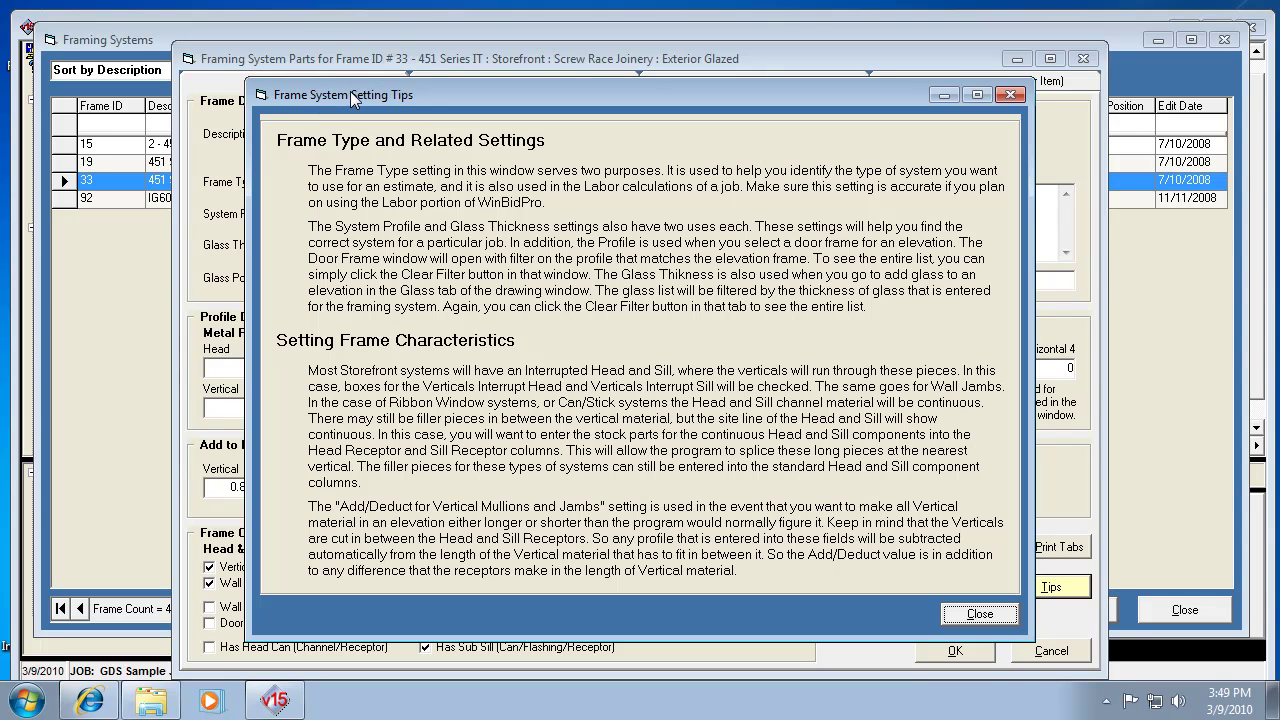
pyautogui.moveTo(350, 91); pyautogui.dragTo(324, 68)
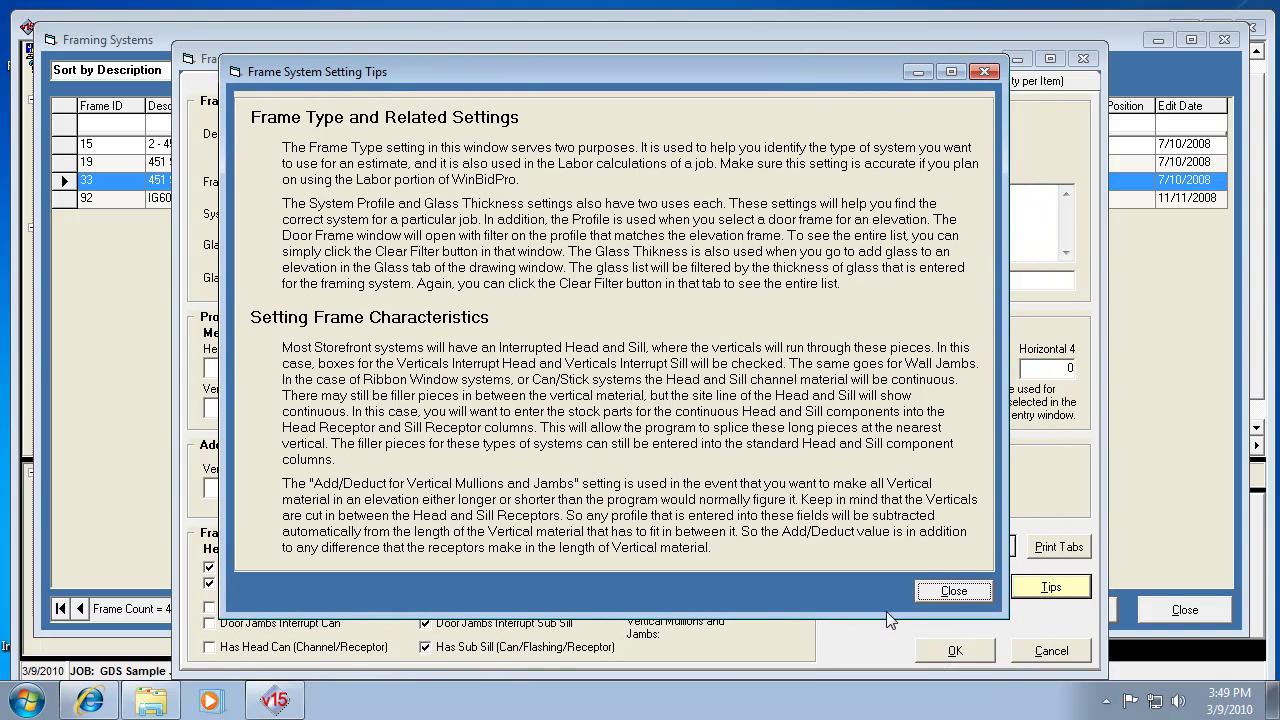
pyautogui.click(953, 591)
# Dismiss the Frame System Setting Tips dialog to return to frame 33's Frame Profile editor.
pyautogui.click(932, 595)
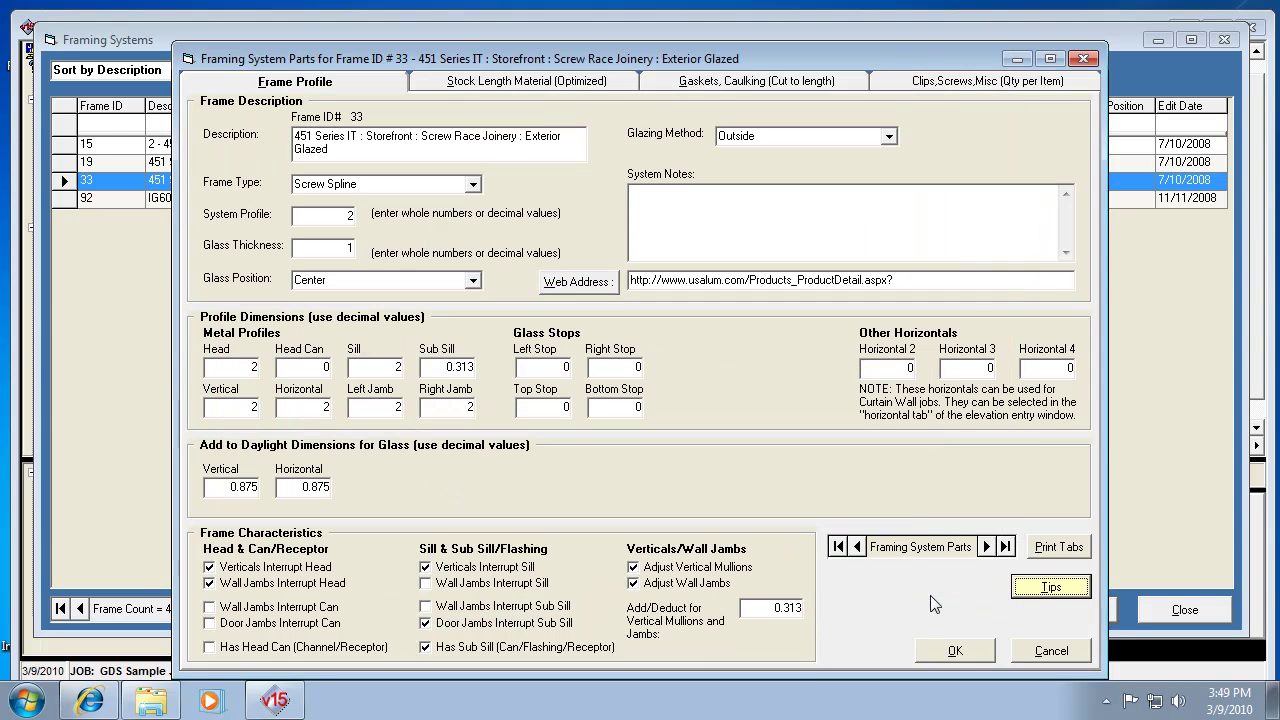